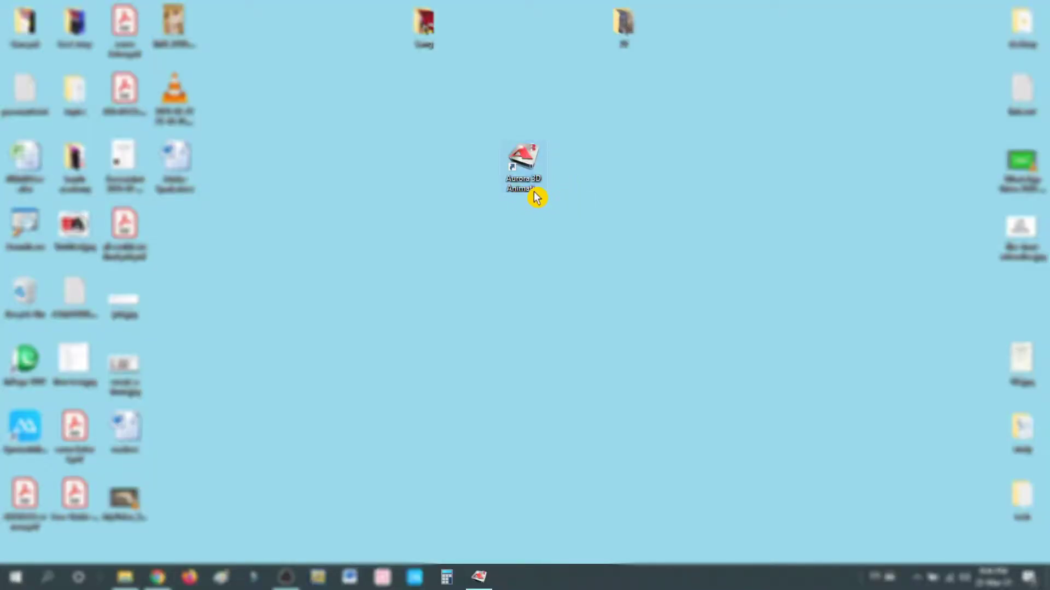
# Step: Start Aurora 3D Animation Maker from its desktop shortcut with a new 30-second document
pyautogui.click(529, 185)
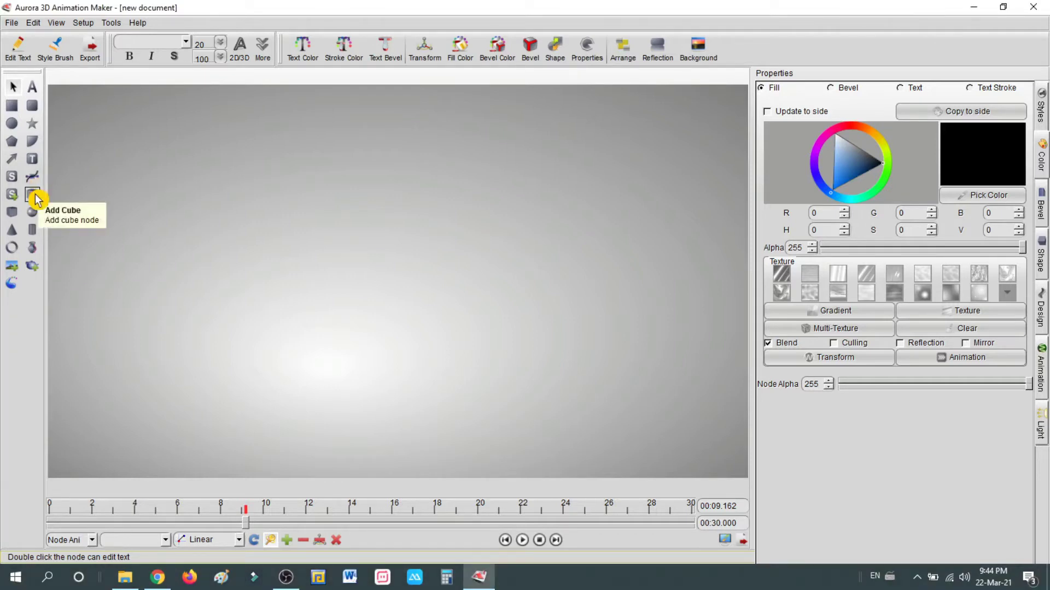
# Step: Draw a cube near the canvas centre and uncheck Blend so its face shows white
pyautogui.click(33, 196)
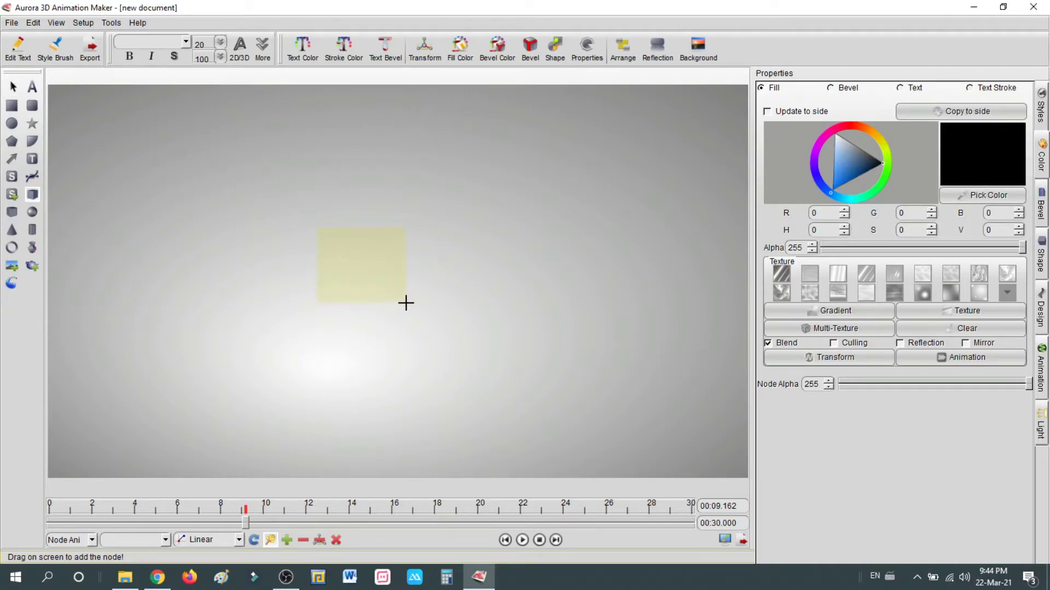
pyautogui.moveTo(405, 303); pyautogui.dragTo(406, 304)
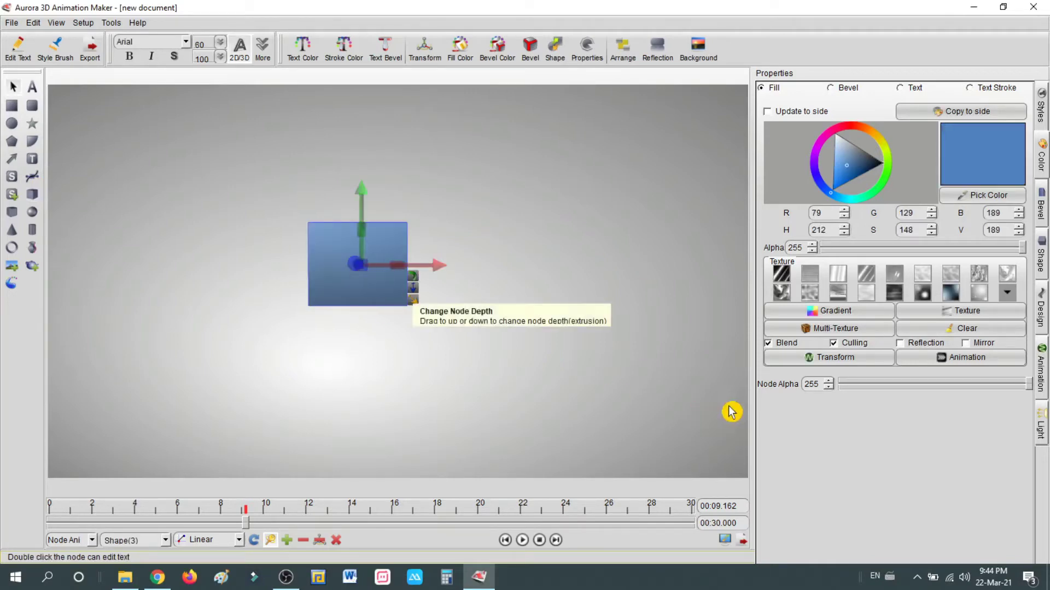
pyautogui.click(777, 345)
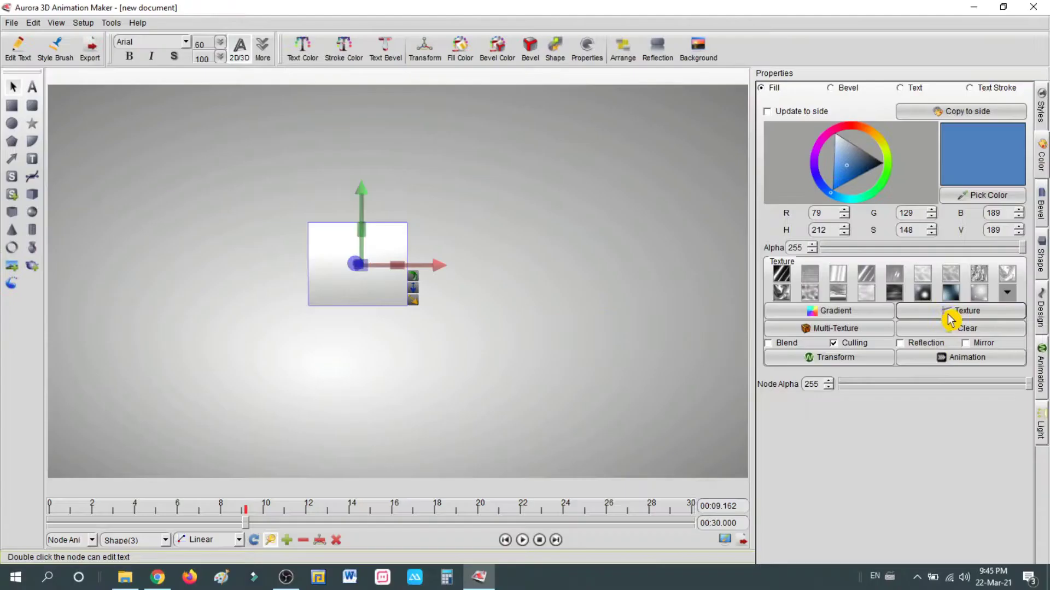
# Step: Apply Untitled.jpg from the Desktop as the cube's image texture
pyautogui.click(951, 313)
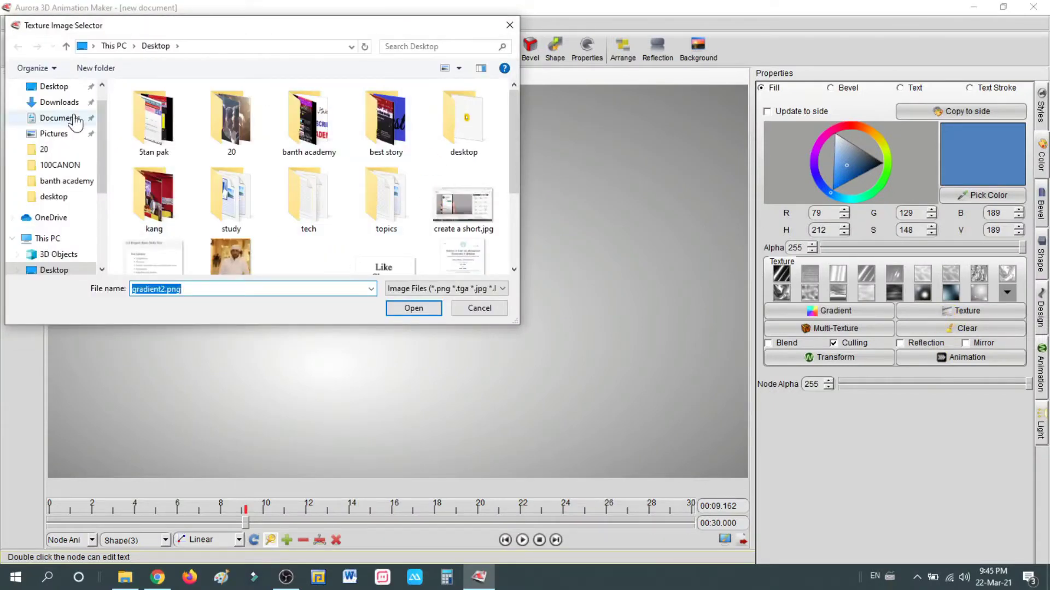
pyautogui.moveTo(513, 170); pyautogui.dragTo(504, 243)
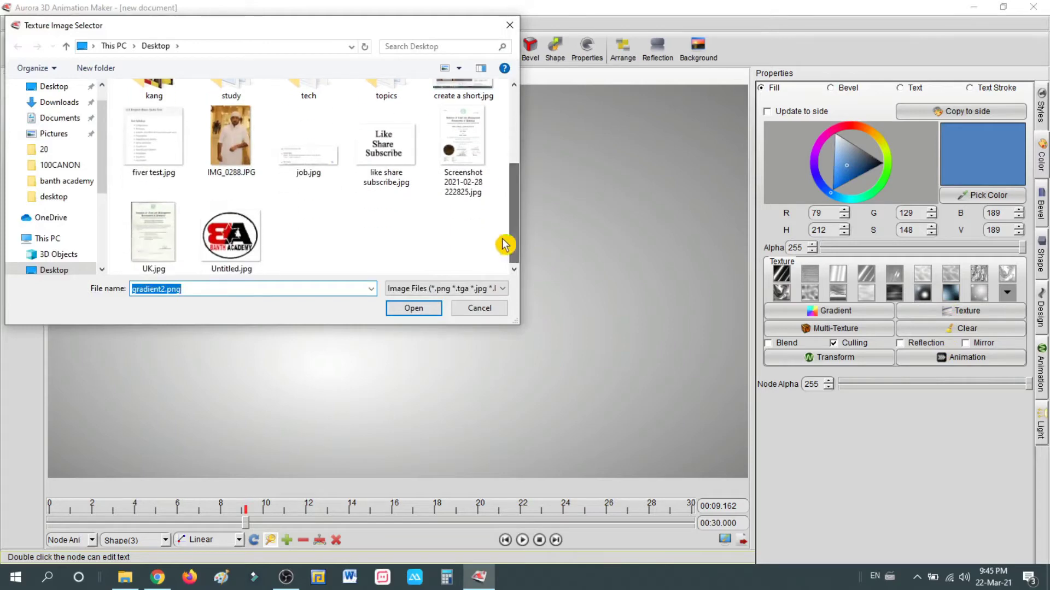
pyautogui.doubleClick(245, 254)
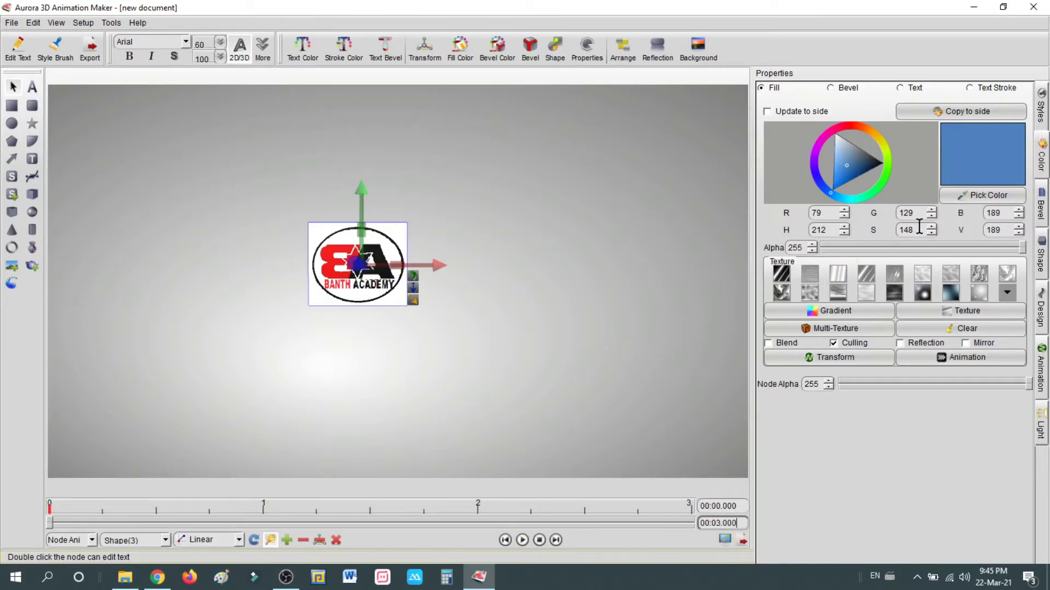
# Step: Give the cube a Rotate animation scaled to a 00:20.000 total time, and preview it
pyautogui.click(1040, 365)
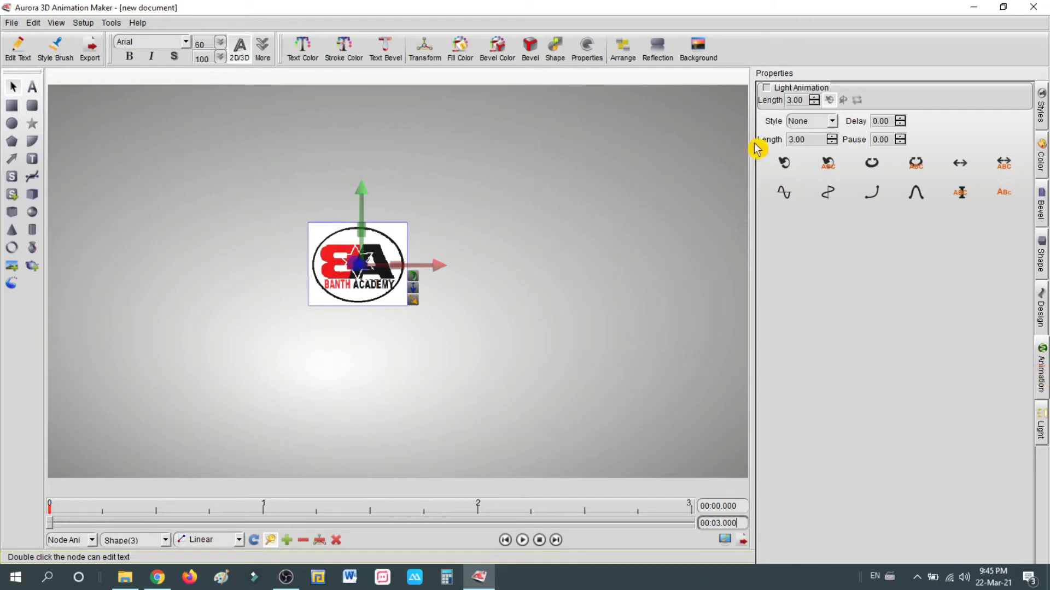
pyautogui.click(784, 164)
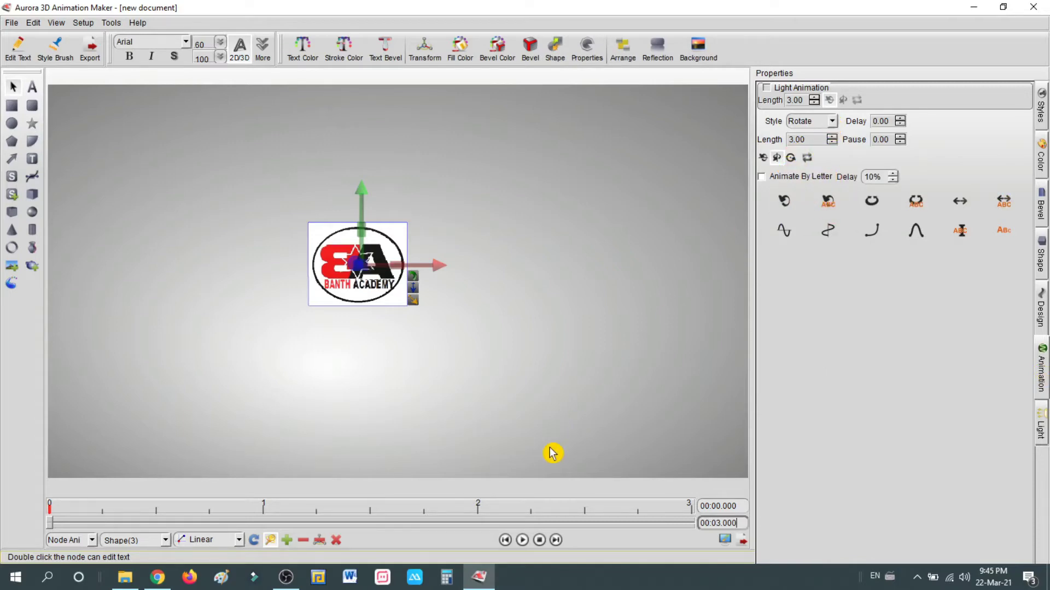
pyautogui.click(523, 540)
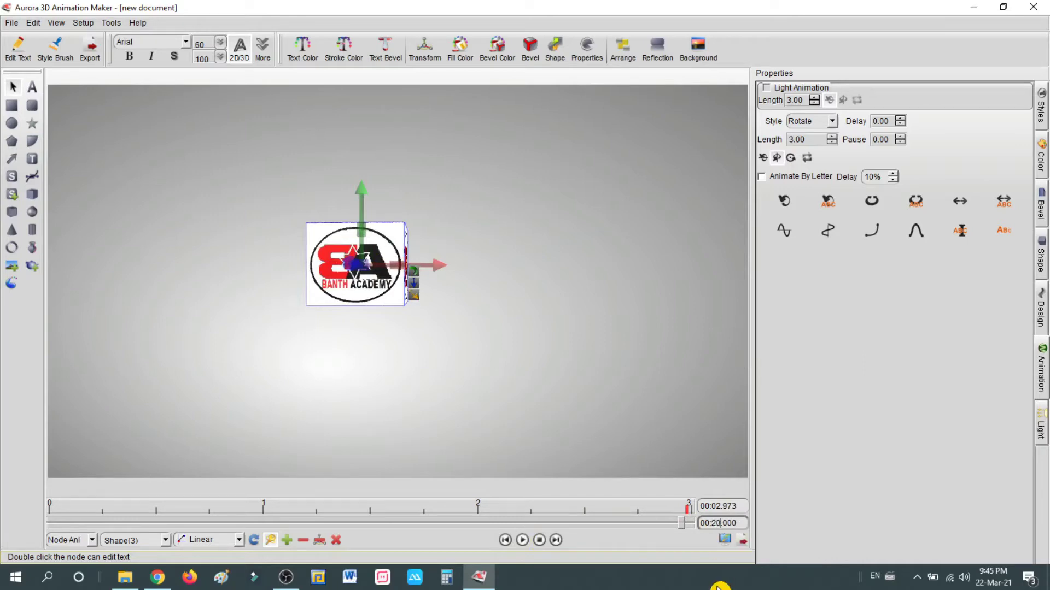
pyautogui.press('Return')
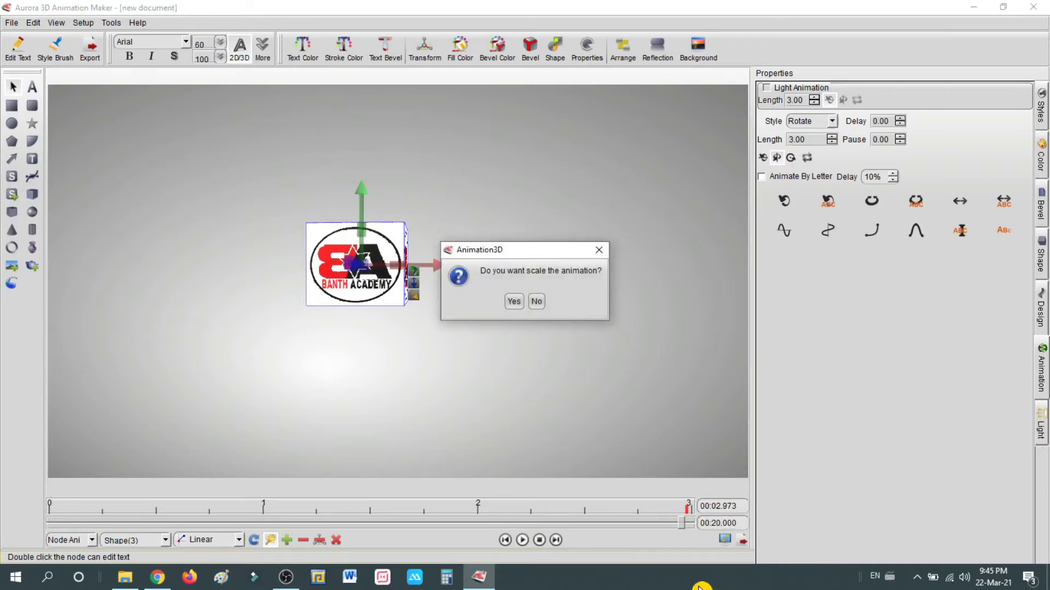
pyautogui.click(514, 302)
pyautogui.click(525, 540)
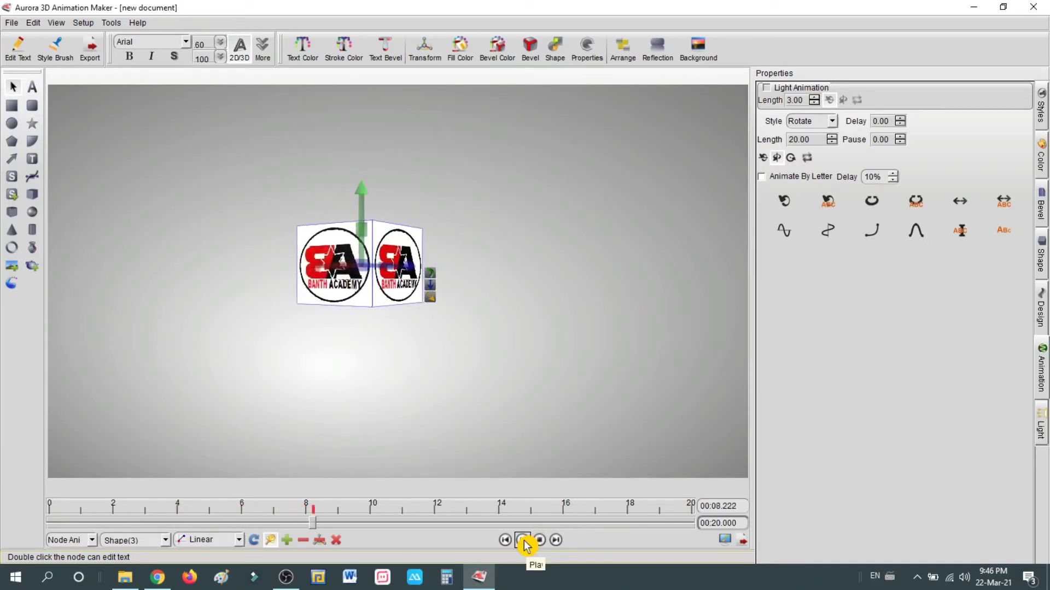
pyautogui.click(522, 540)
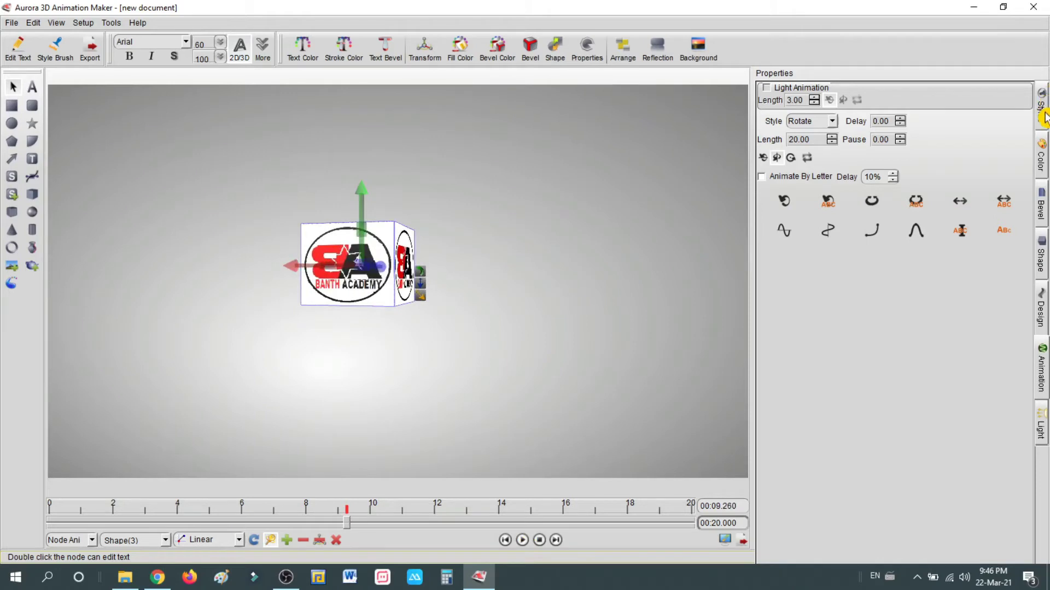
# Step: Try several frame and icon style presets from the gallery, undoing one frame style change
pyautogui.click(1044, 116)
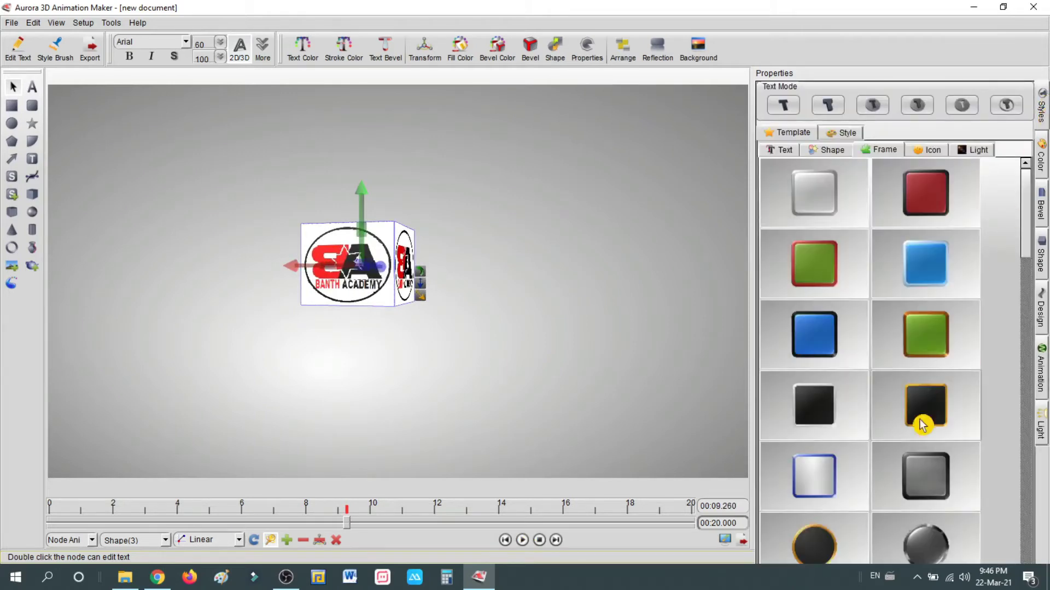
pyautogui.scroll(-3, 1027, 221)
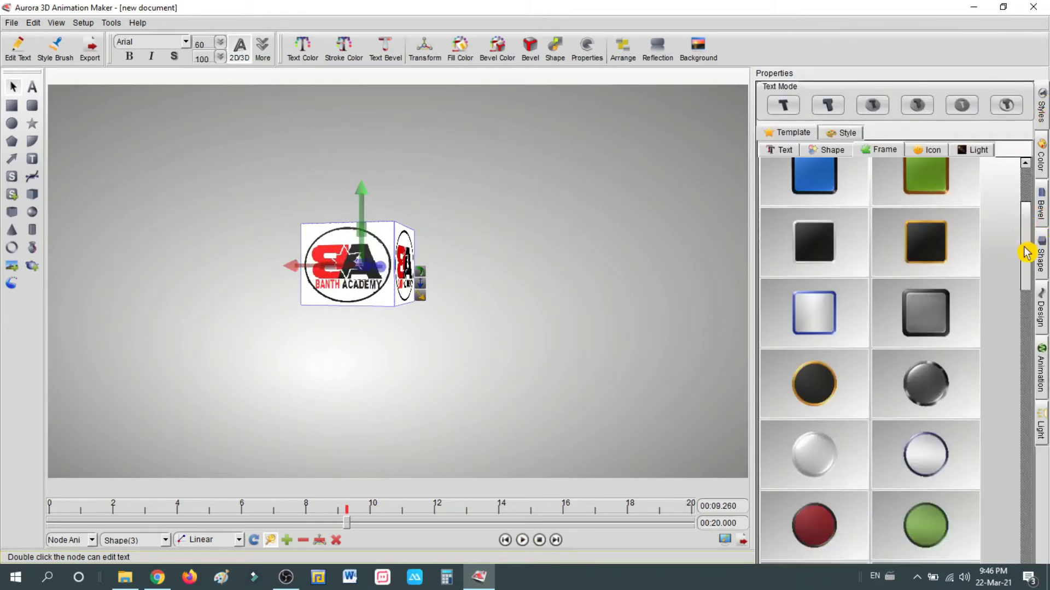
pyautogui.click(796, 315)
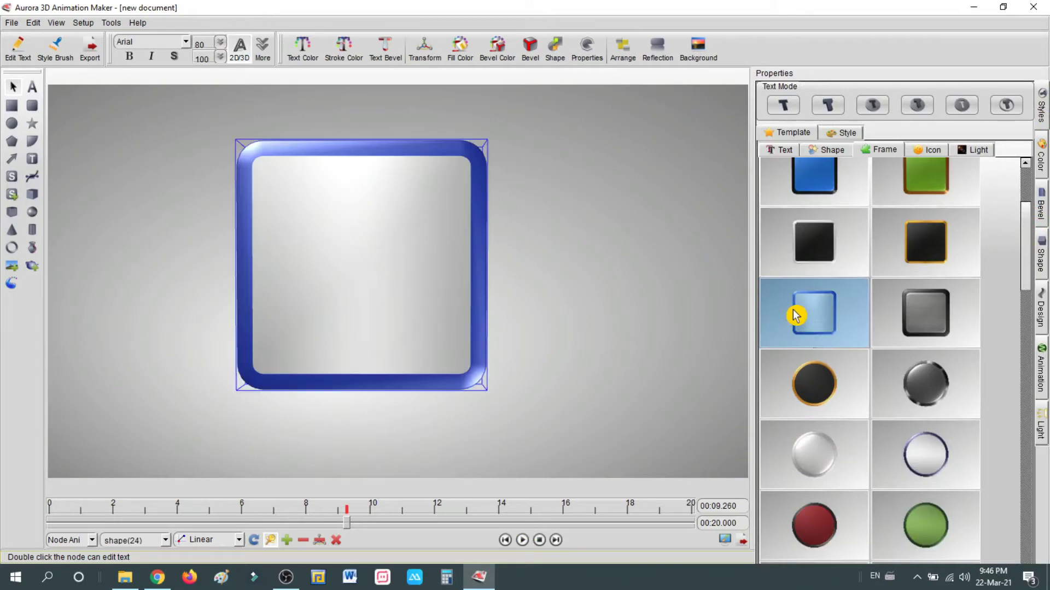
pyautogui.click(808, 254)
pyautogui.click(811, 188)
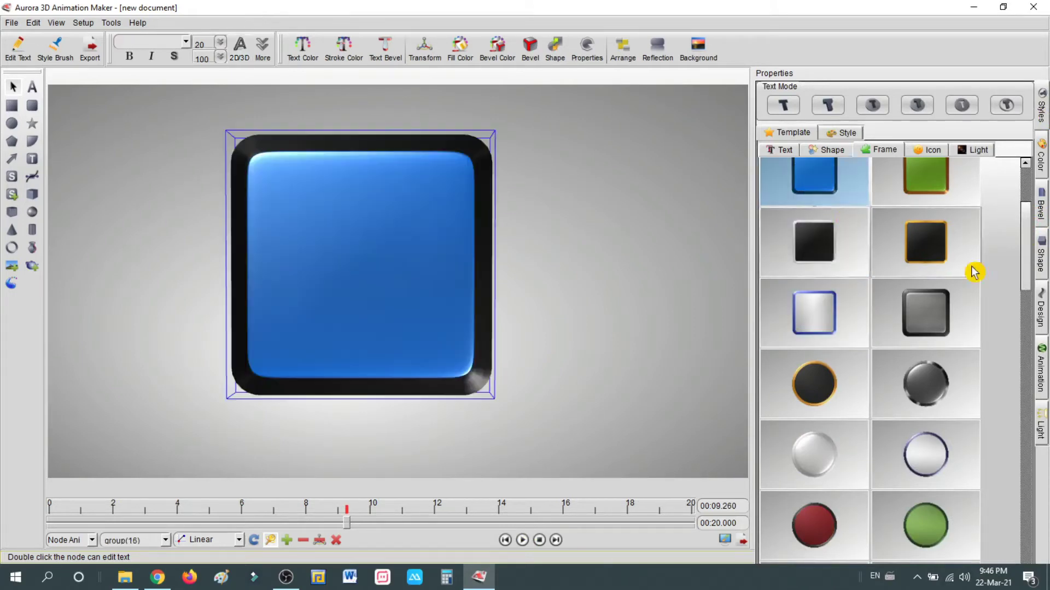
pyautogui.moveTo(1026, 274); pyautogui.dragTo(1030, 228)
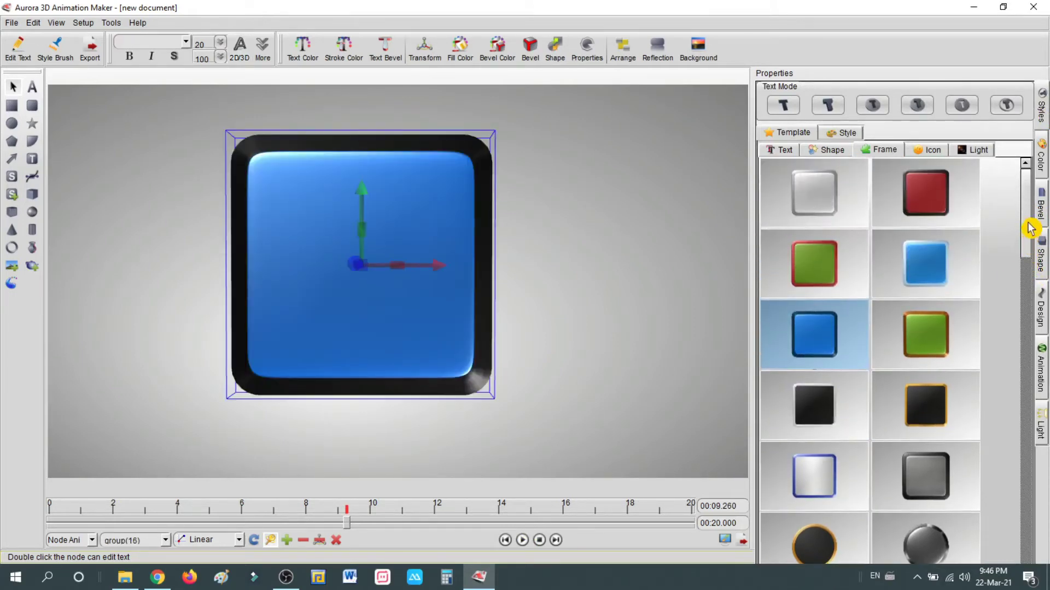
pyautogui.hotkey('ctrl', 'z')
pyautogui.hotkey('ctrl', 'z')
pyautogui.hotkey('ctrl', 'z')
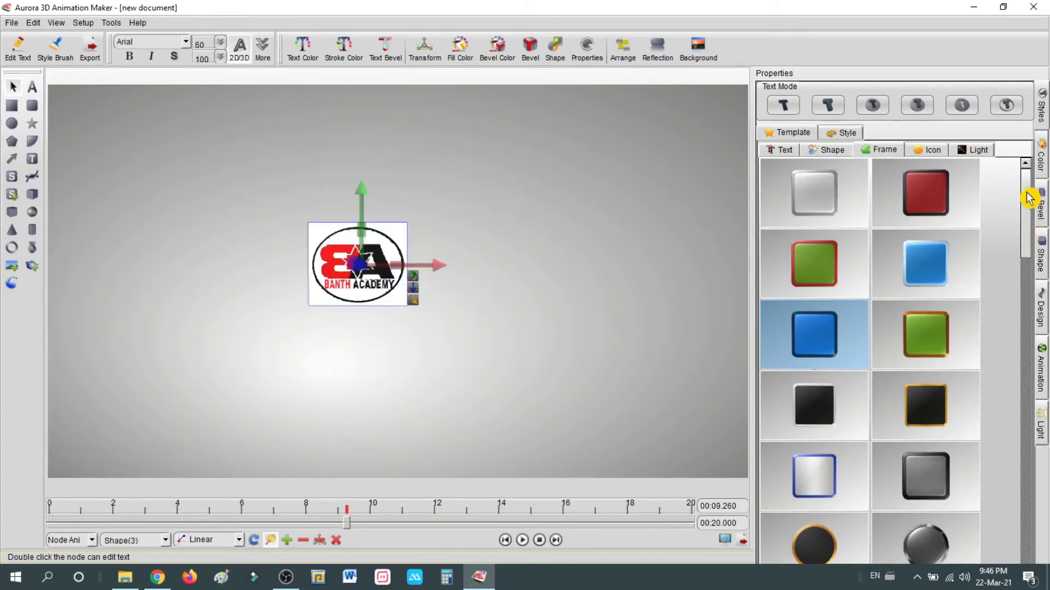
pyautogui.click(928, 153)
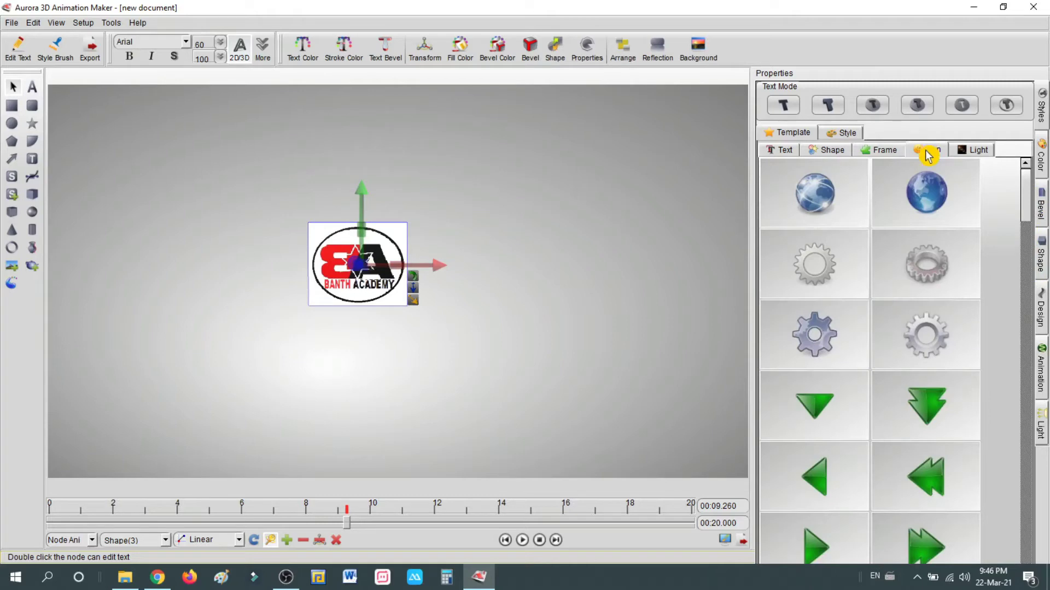
pyautogui.click(931, 182)
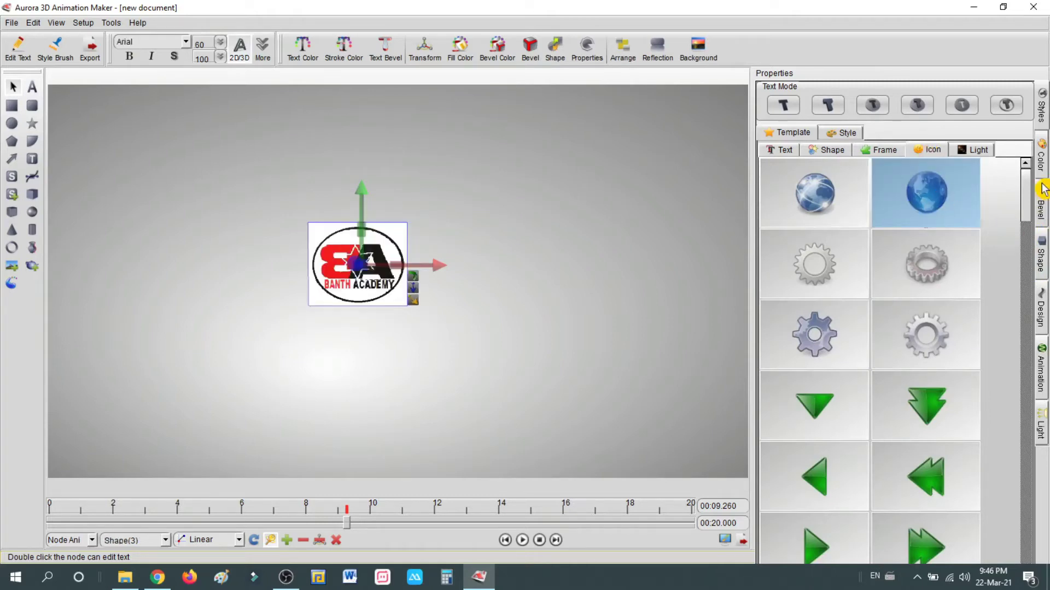
pyautogui.click(1043, 164)
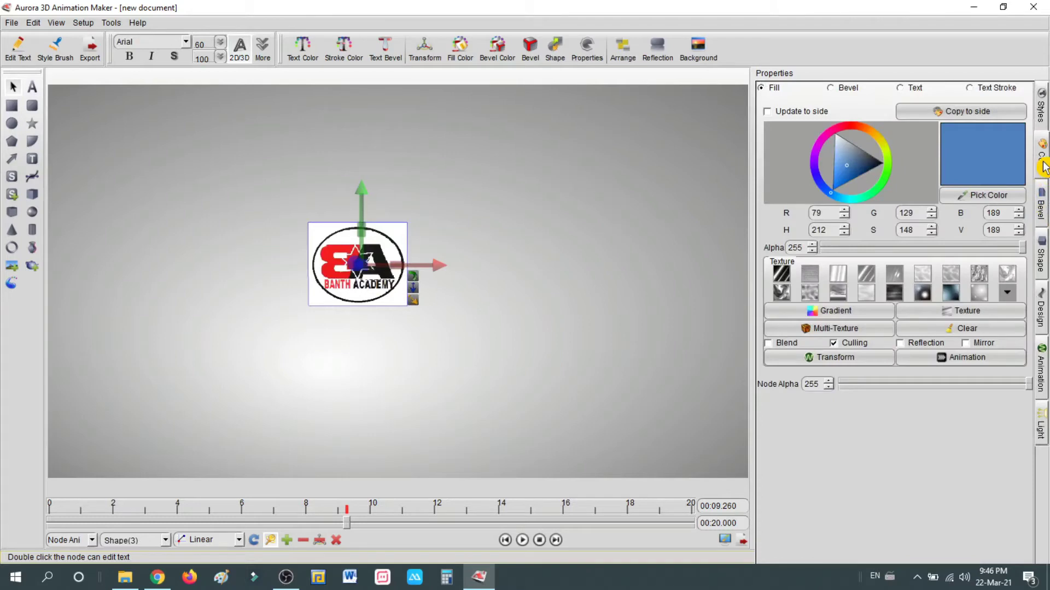
# Step: Browse the Bevel, Shape, Design, Animation and Light panels, ending on Animation
pyautogui.click(1040, 210)
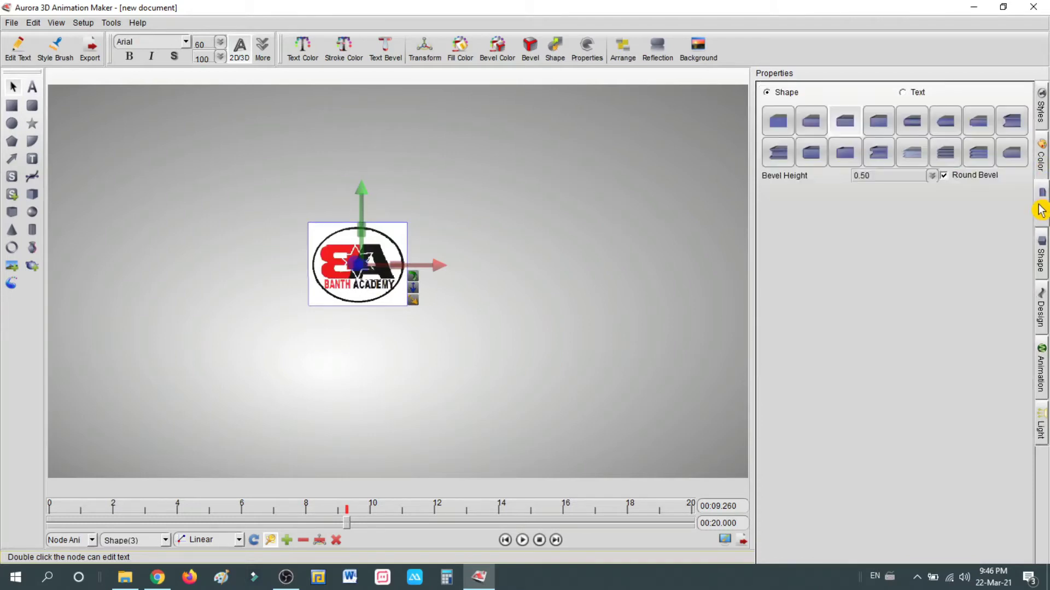
pyautogui.click(1041, 255)
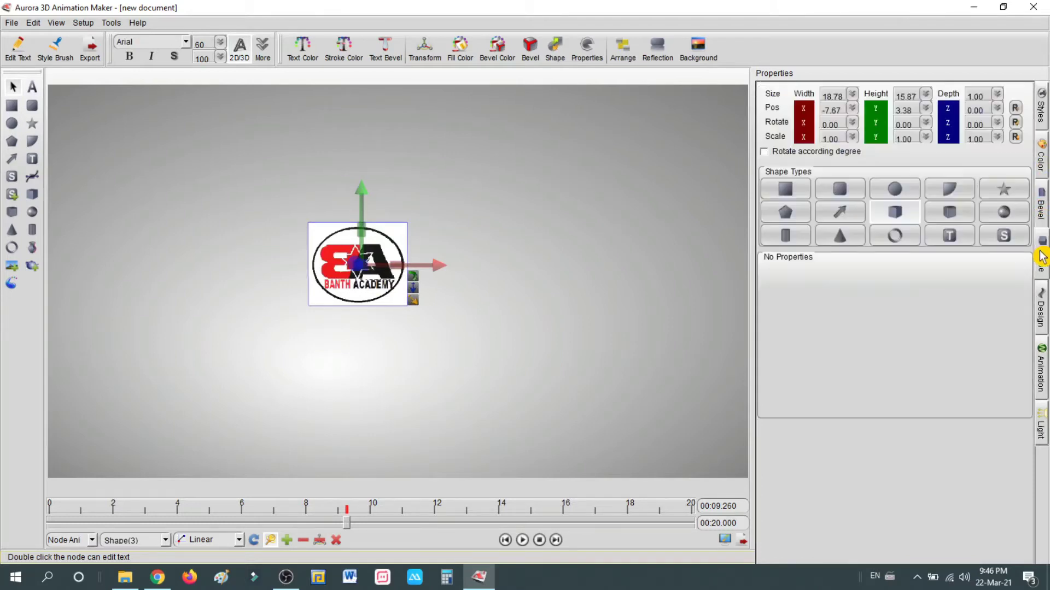
pyautogui.click(1041, 307)
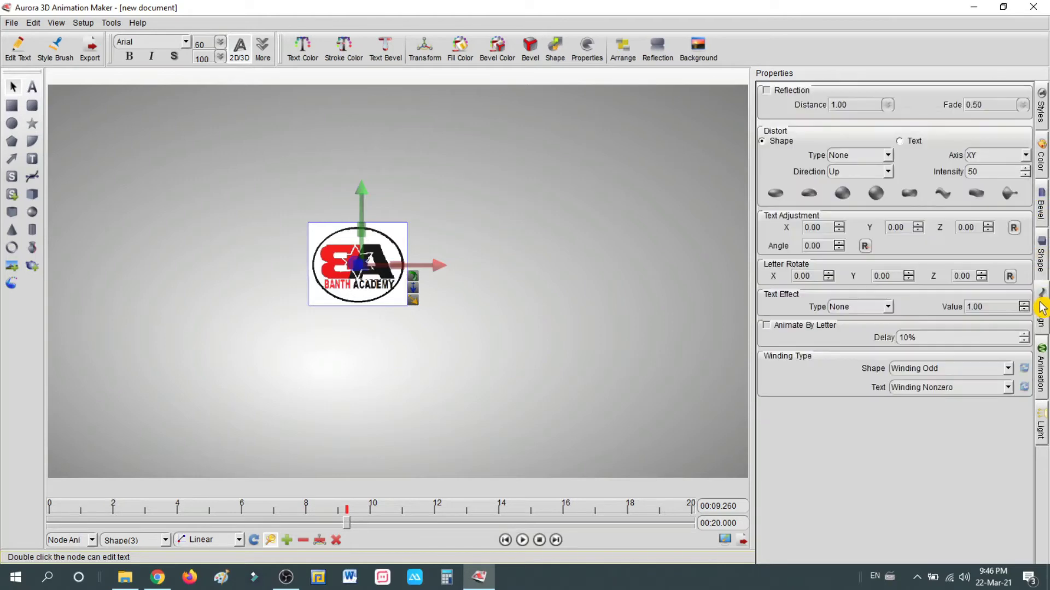
pyautogui.click(1041, 370)
pyautogui.click(1041, 421)
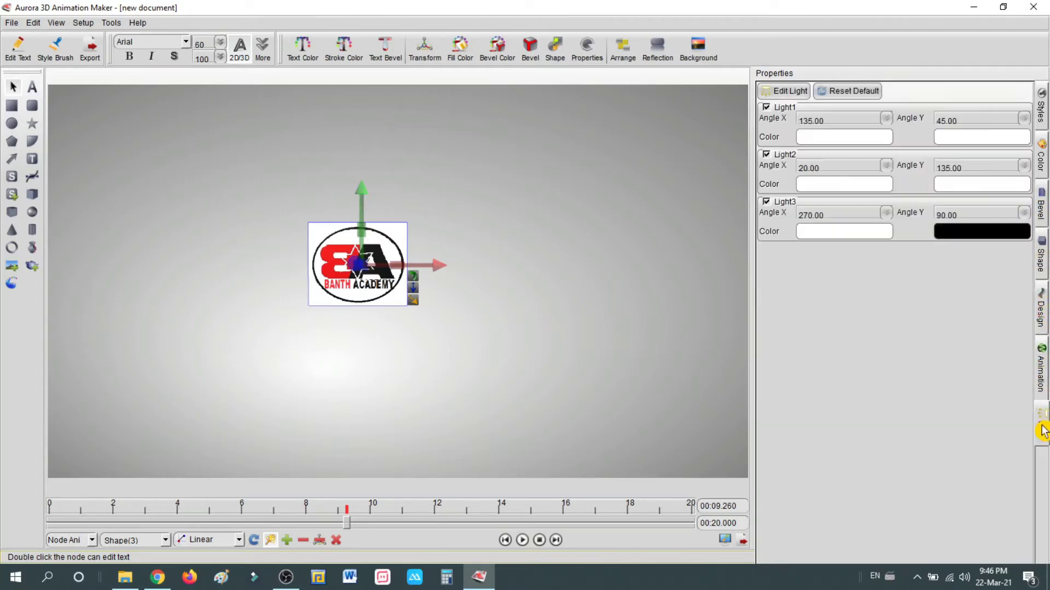
pyautogui.click(1041, 371)
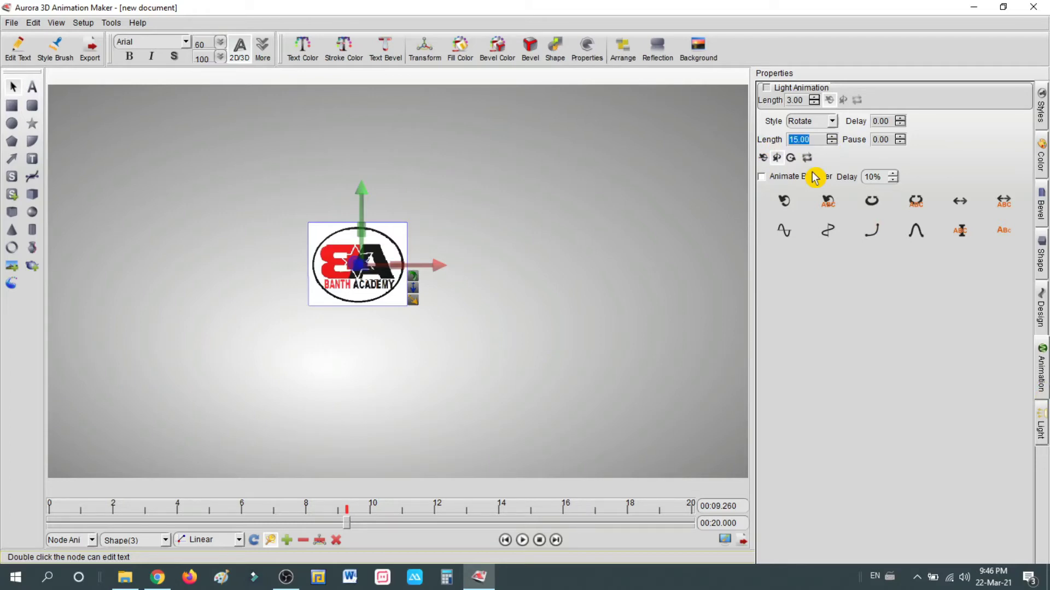
# Step: Preview the rotation, then switch the animation style to a 90° Swing and preview it
pyautogui.click(522, 540)
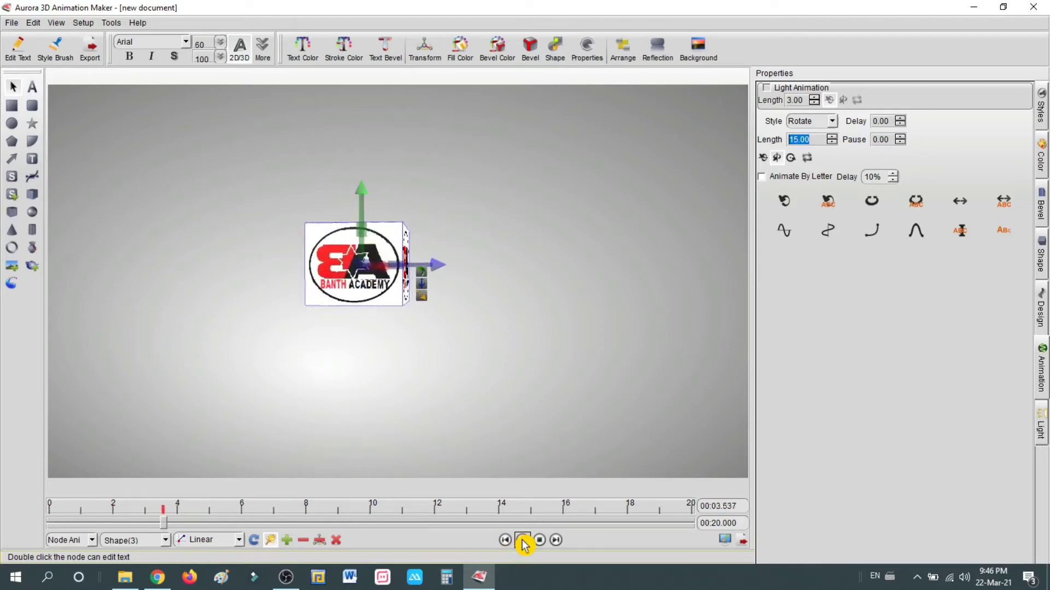
pyautogui.click(522, 540)
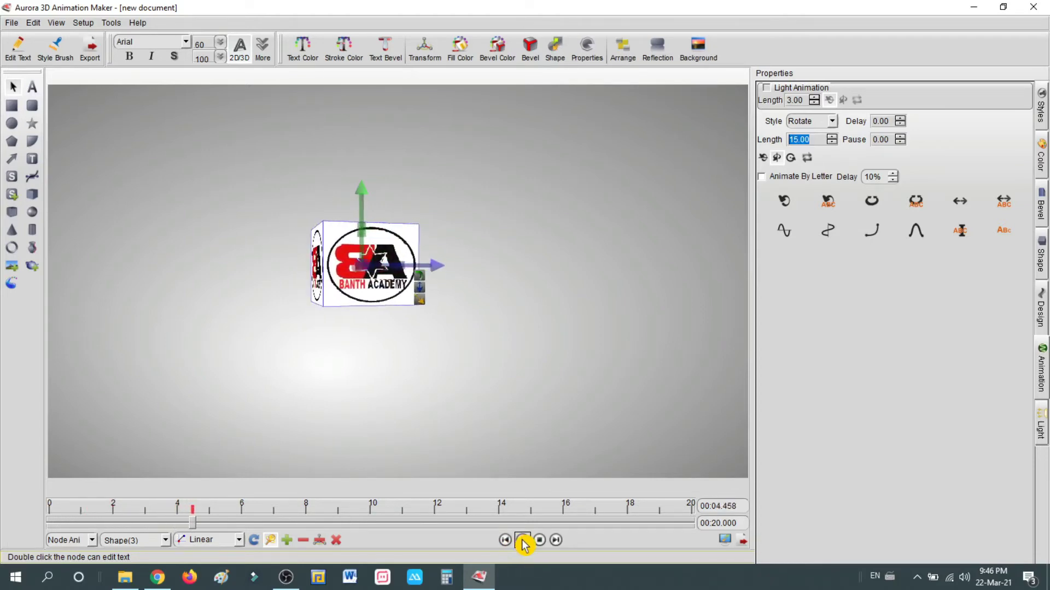
pyautogui.click(833, 121)
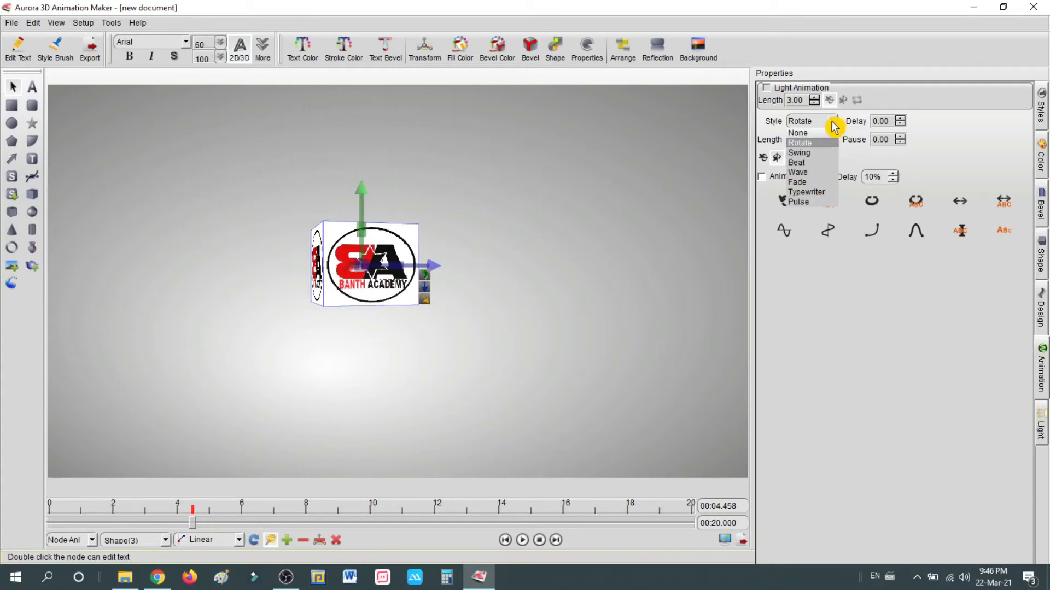
pyautogui.click(813, 152)
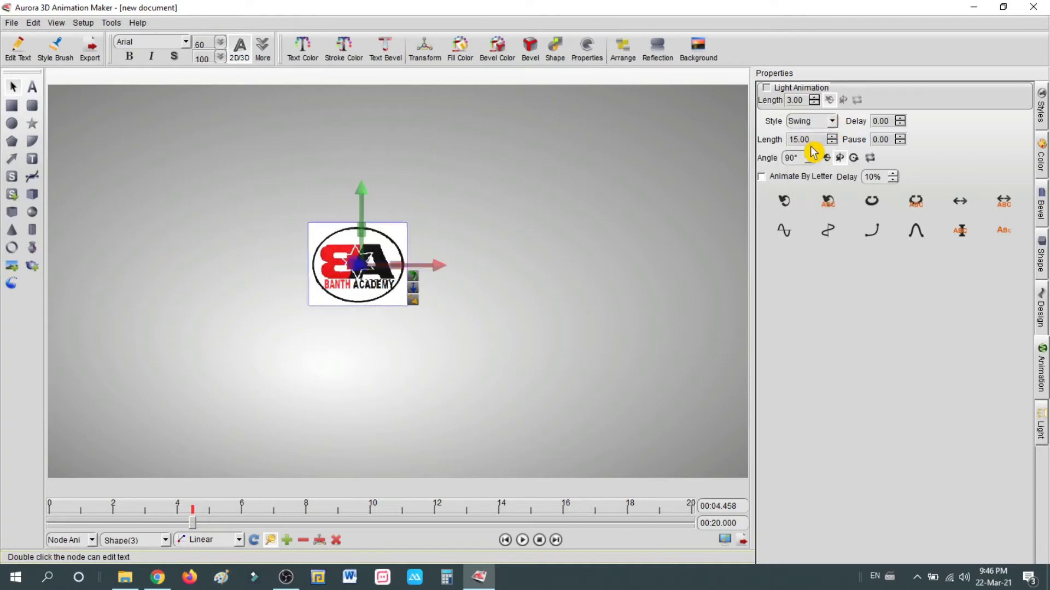
pyautogui.click(524, 541)
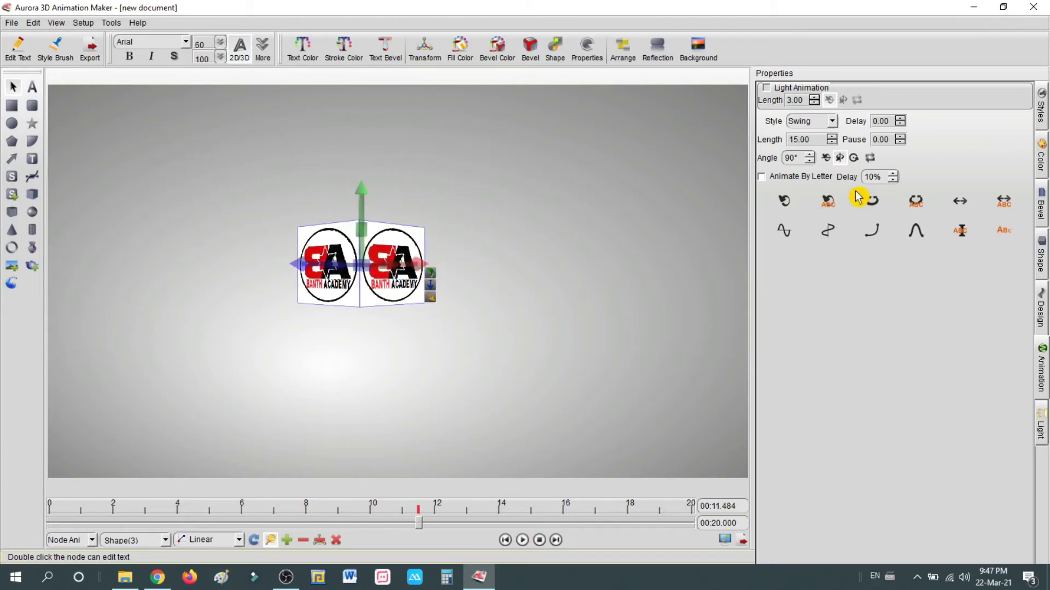
pyautogui.click(831, 121)
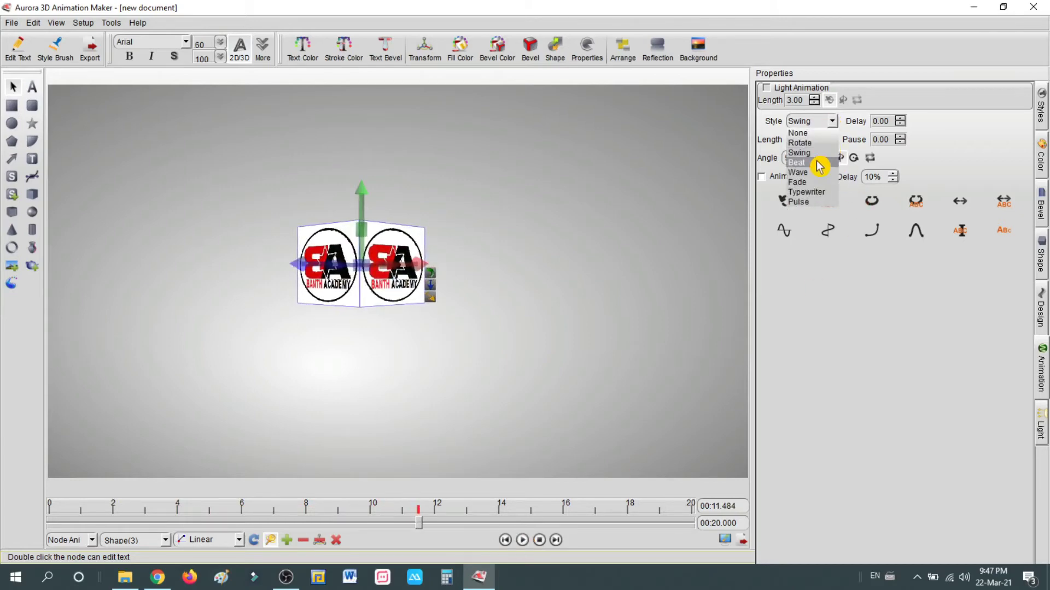
# Step: Switch the logo cube's animation style to Beat and preview it
pyautogui.click(814, 162)
pyautogui.click(522, 540)
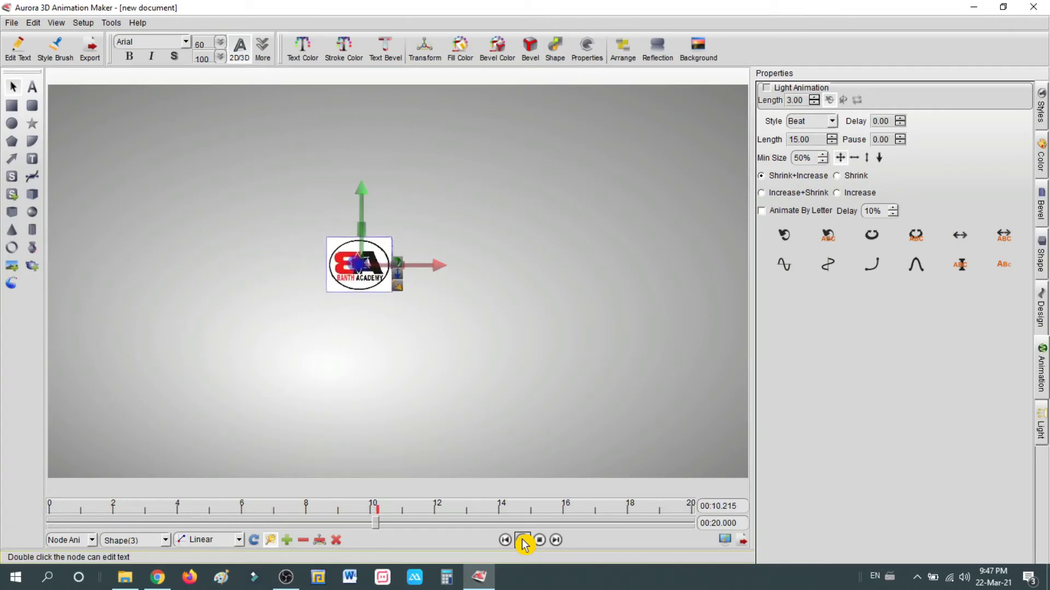
pyautogui.click(522, 542)
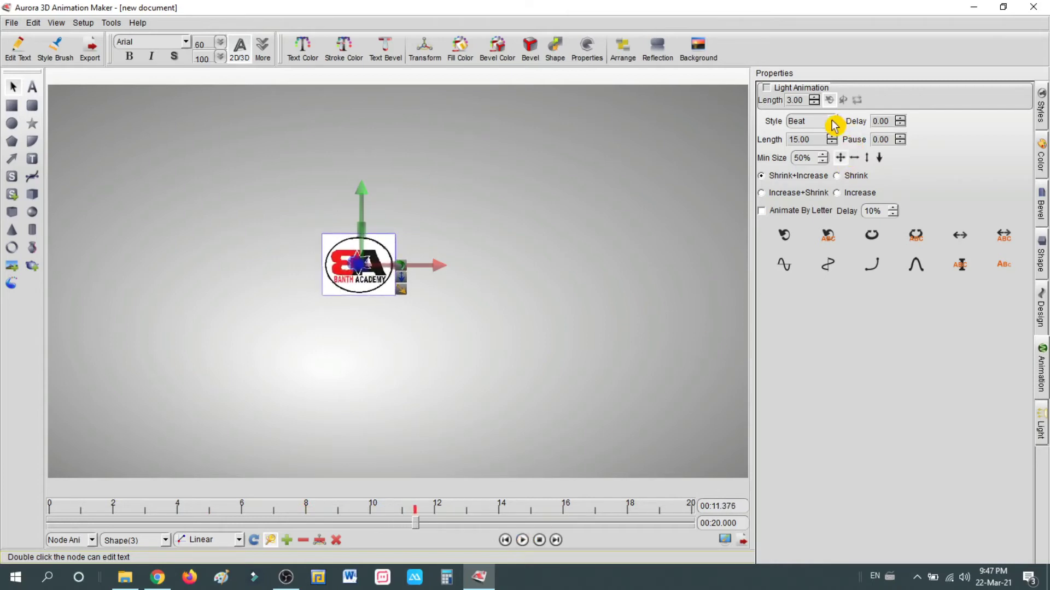
# Step: Try the Wave style, then set the animation to Fade In and preview it
pyautogui.click(831, 121)
pyautogui.click(819, 173)
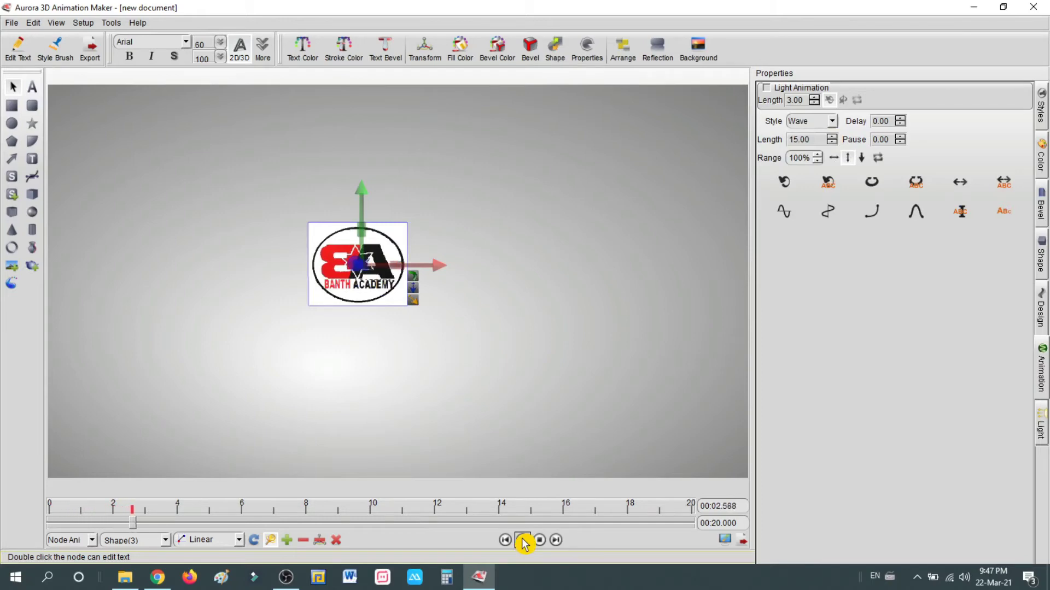
pyautogui.click(831, 121)
pyautogui.click(817, 182)
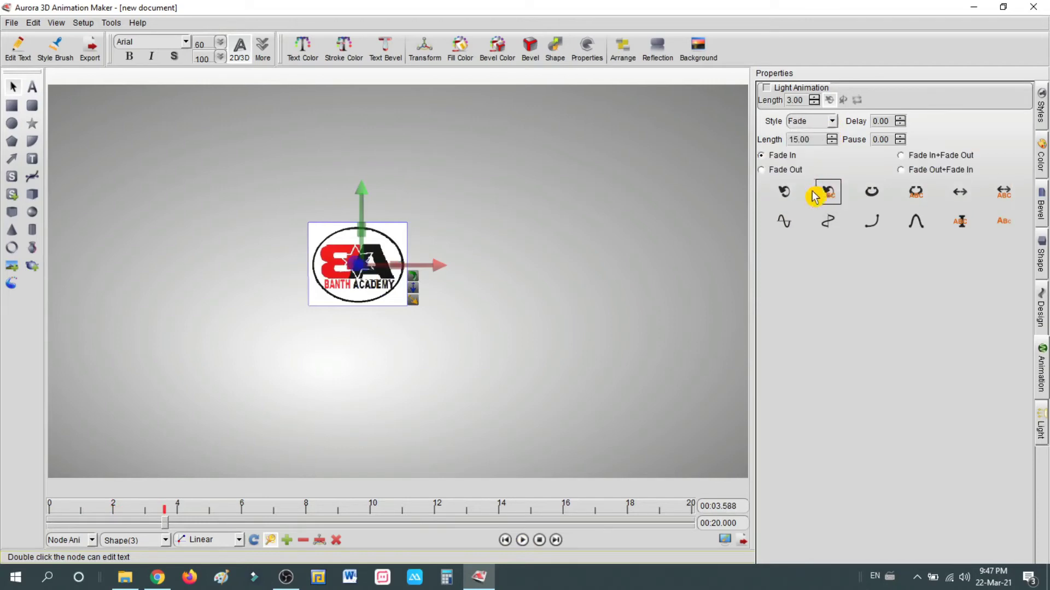
pyautogui.click(522, 541)
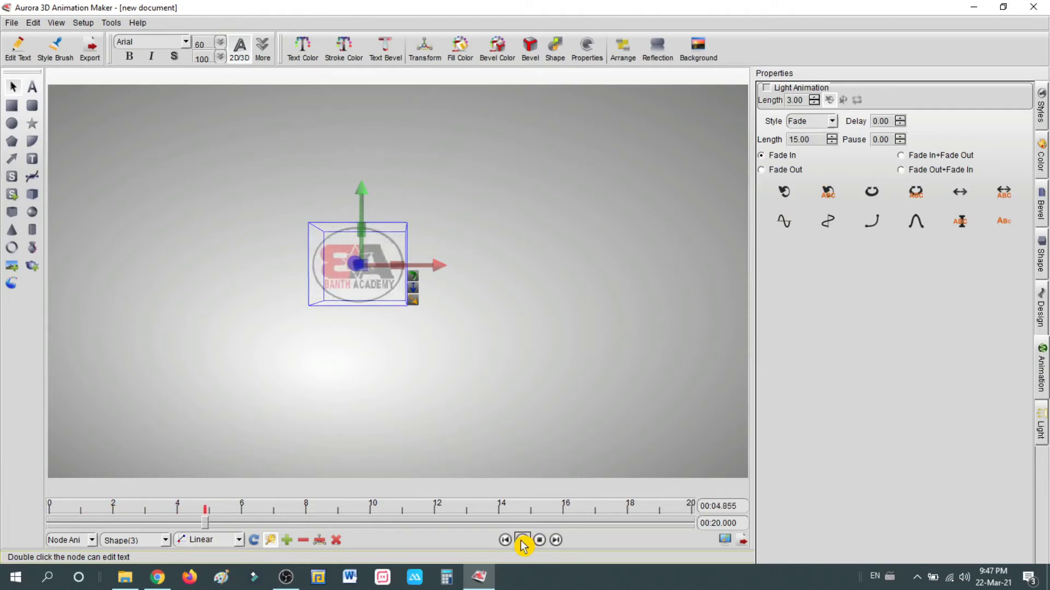
# Step: Try the Typewriter and Pulse animation styles on the logo cube
pyautogui.click(522, 542)
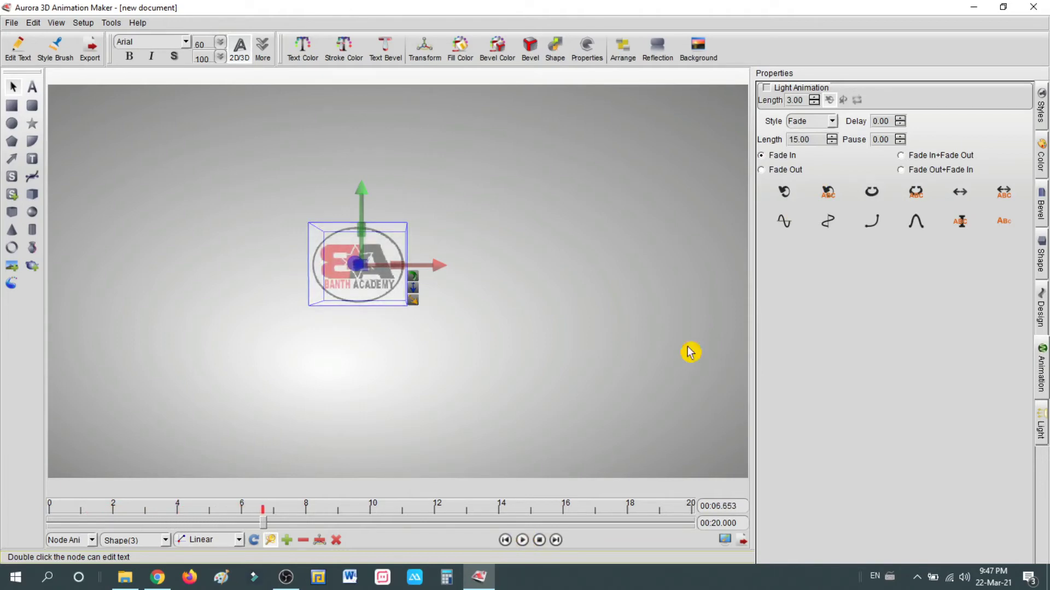
pyautogui.click(832, 121)
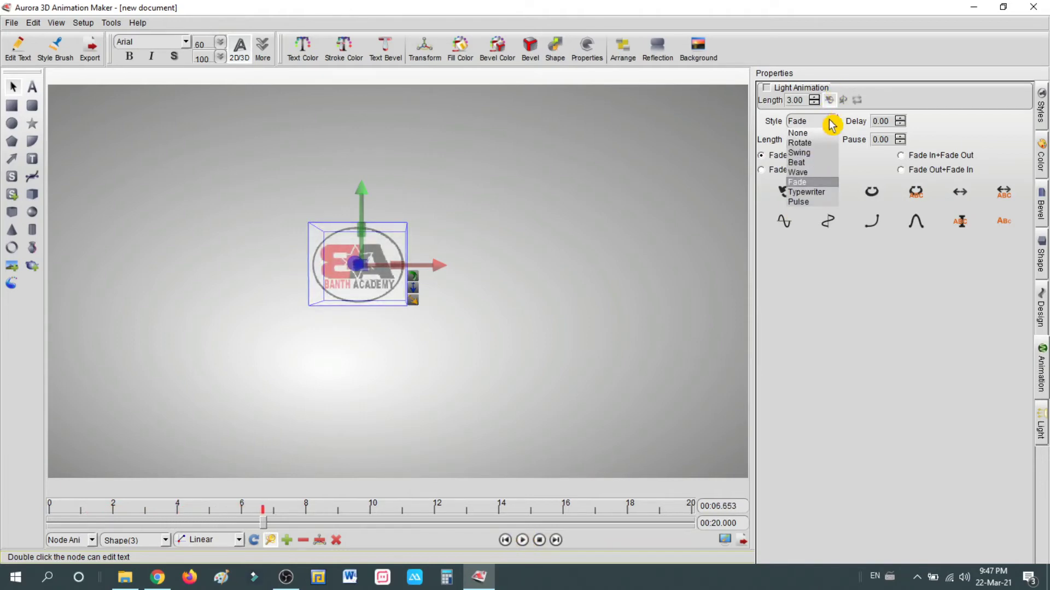
pyautogui.click(820, 192)
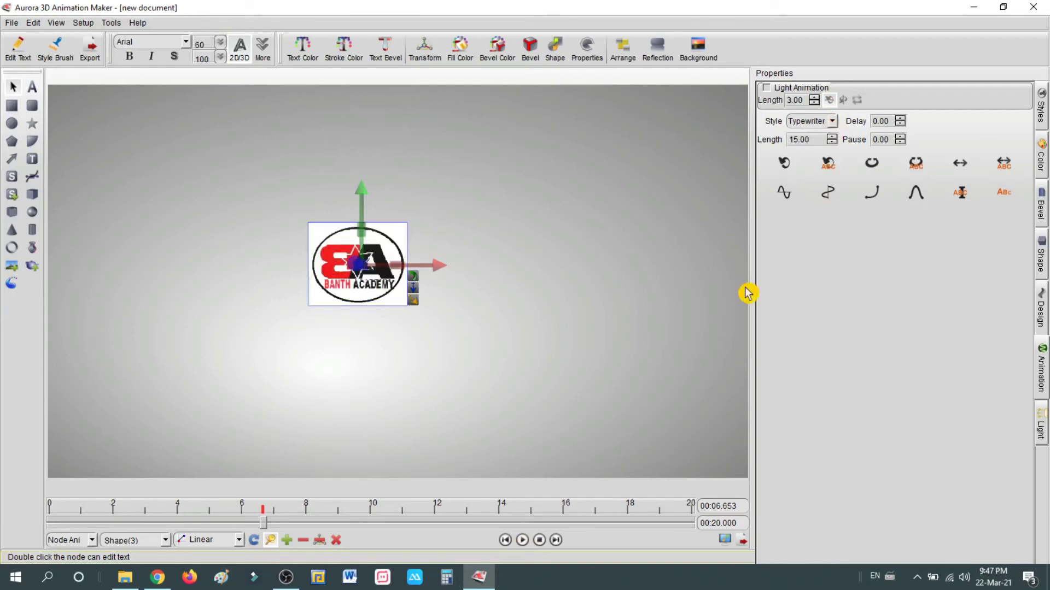
pyautogui.click(522, 541)
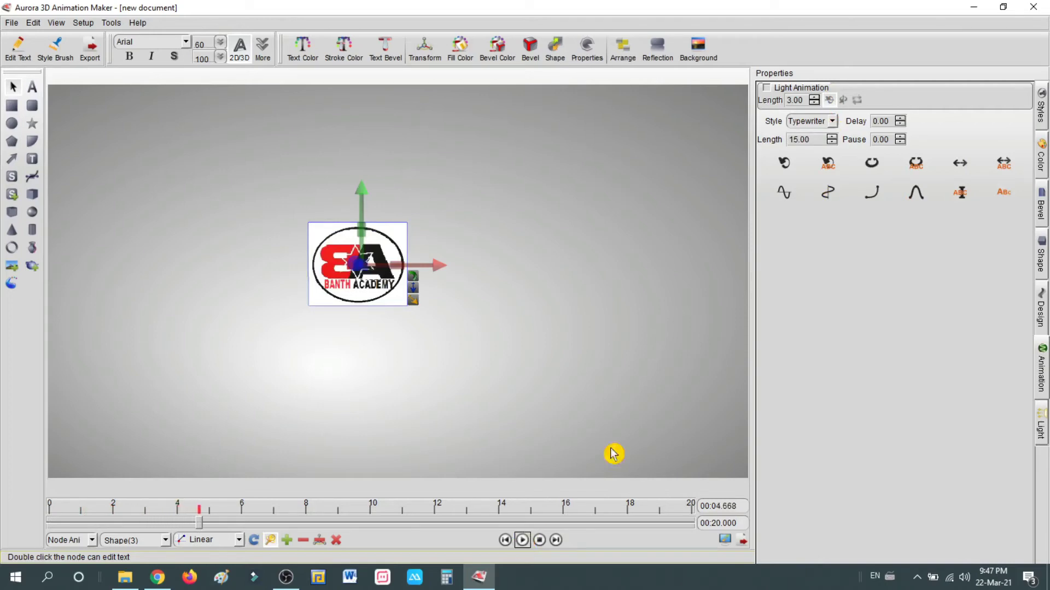
pyautogui.click(831, 121)
pyautogui.click(814, 202)
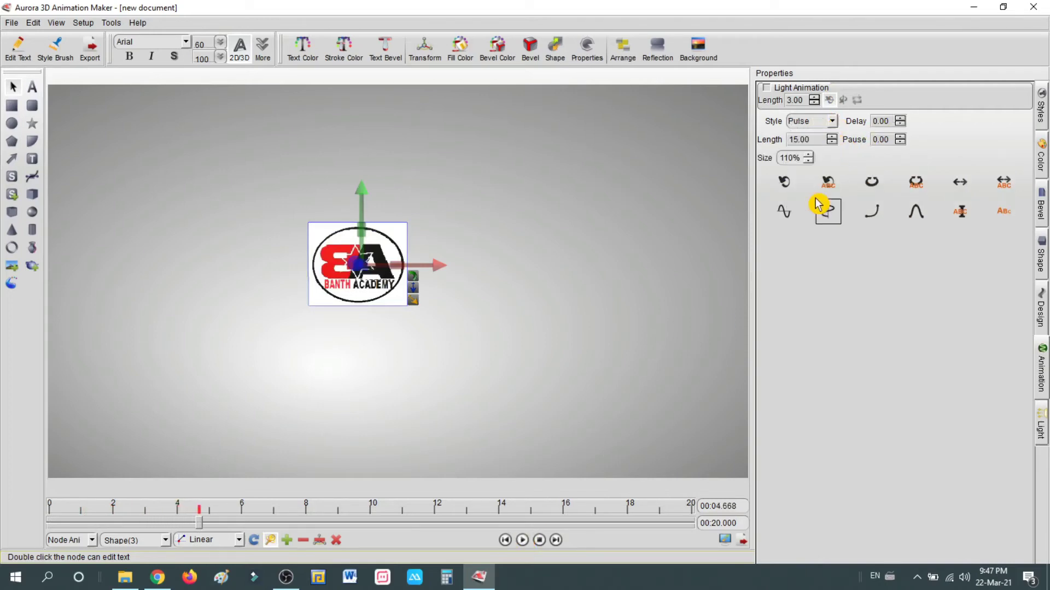
pyautogui.click(522, 541)
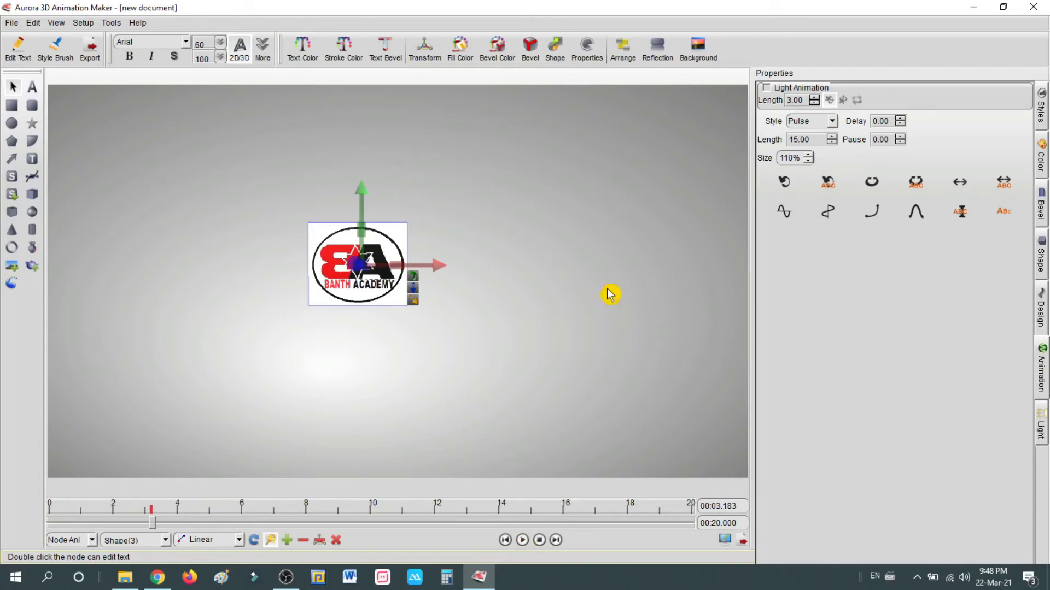
# Step: Switch the logo animation back to Rotate and replay the preview
pyautogui.click(523, 540)
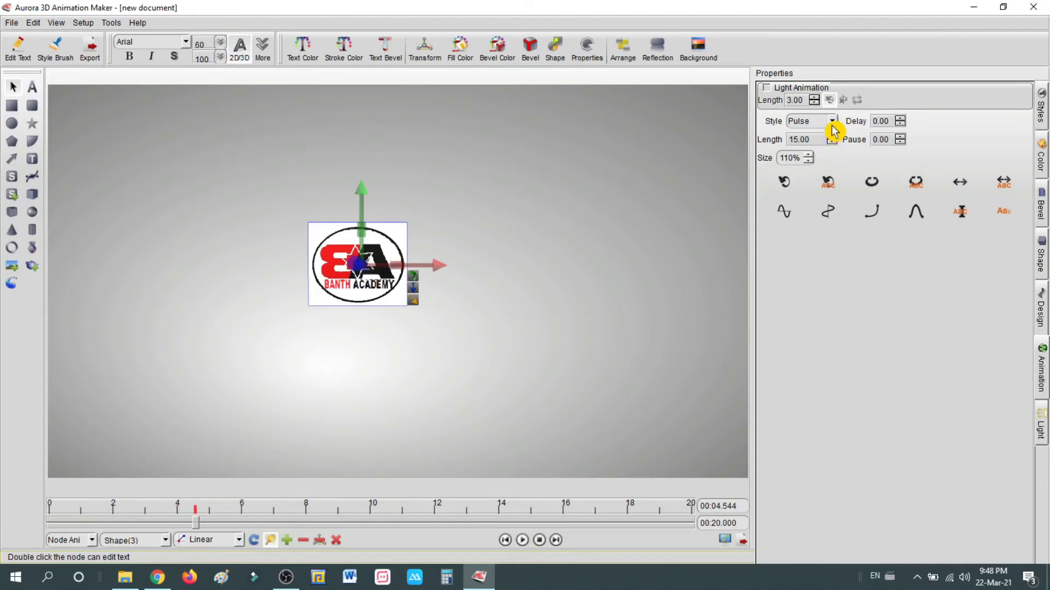
pyautogui.click(831, 121)
pyautogui.click(809, 137)
pyautogui.click(522, 540)
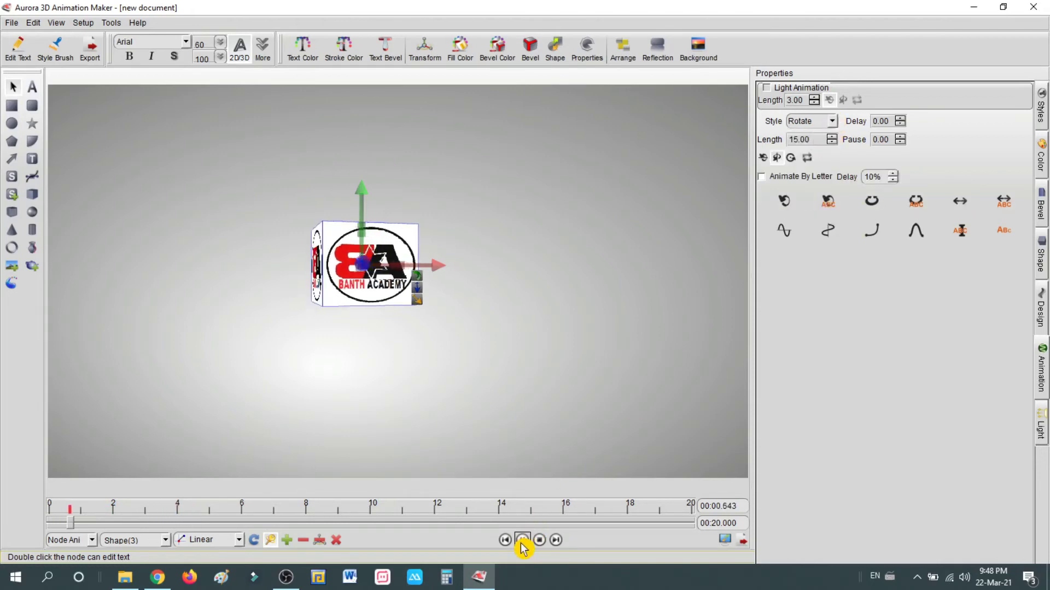
# Step: Set a solid bright green background and preview the rotating cube, pausing at 00:08.373
pyautogui.click(697, 57)
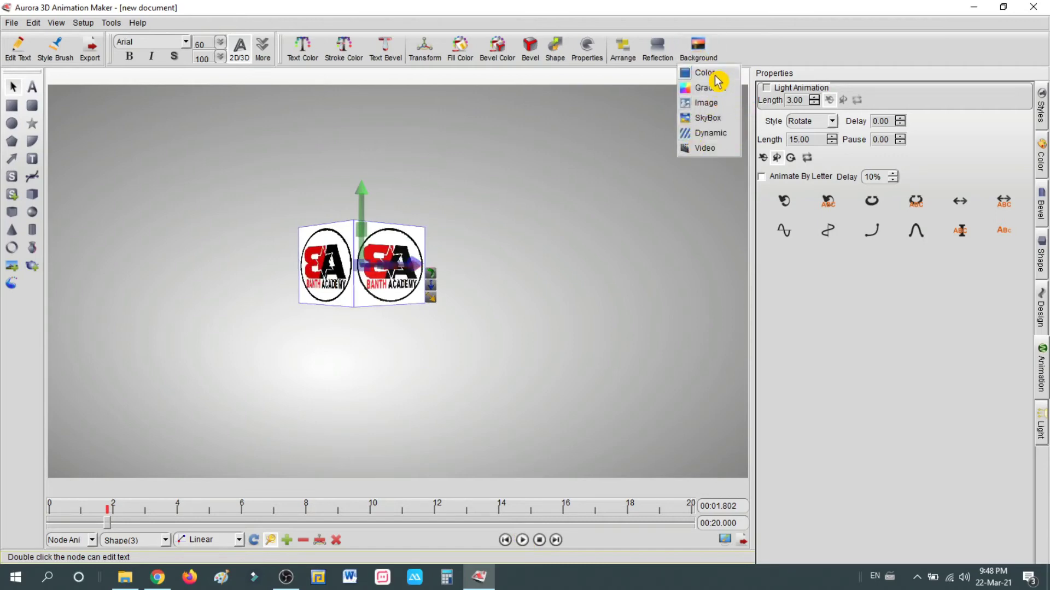
pyautogui.click(715, 79)
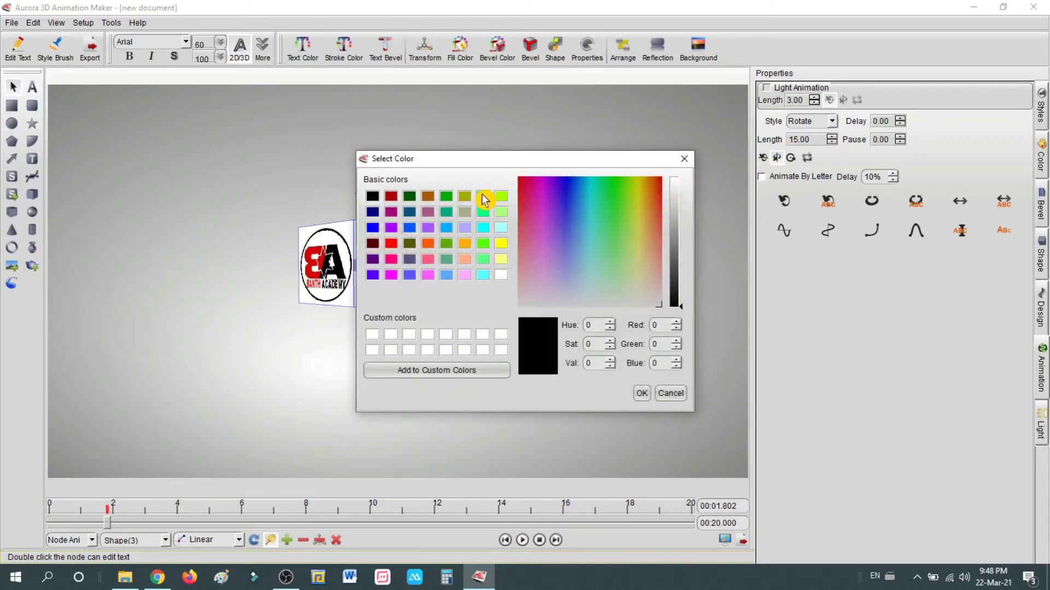
pyautogui.click(483, 198)
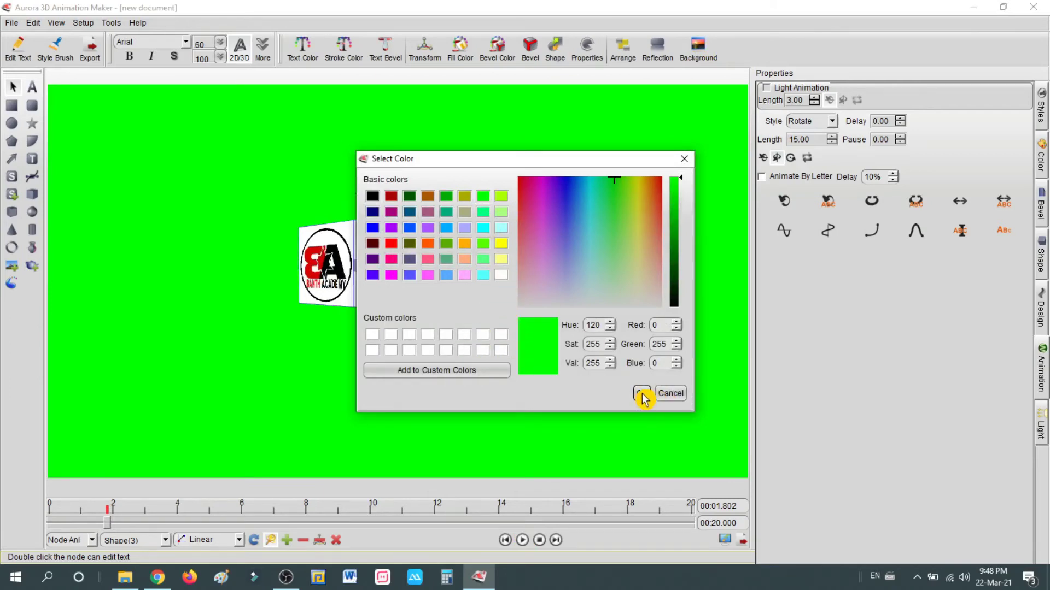
pyautogui.click(659, 397)
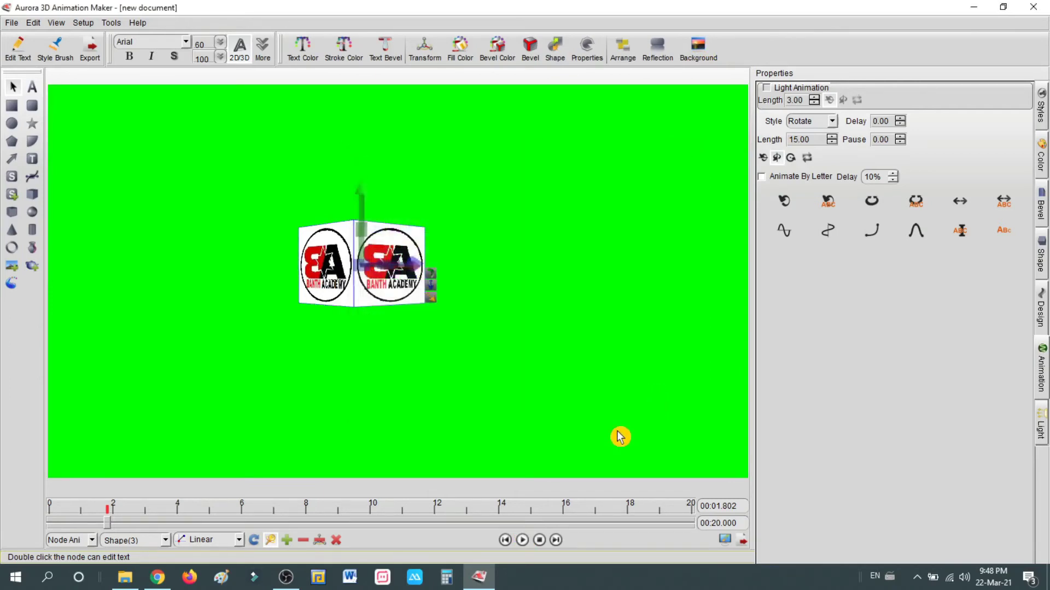
pyautogui.click(522, 540)
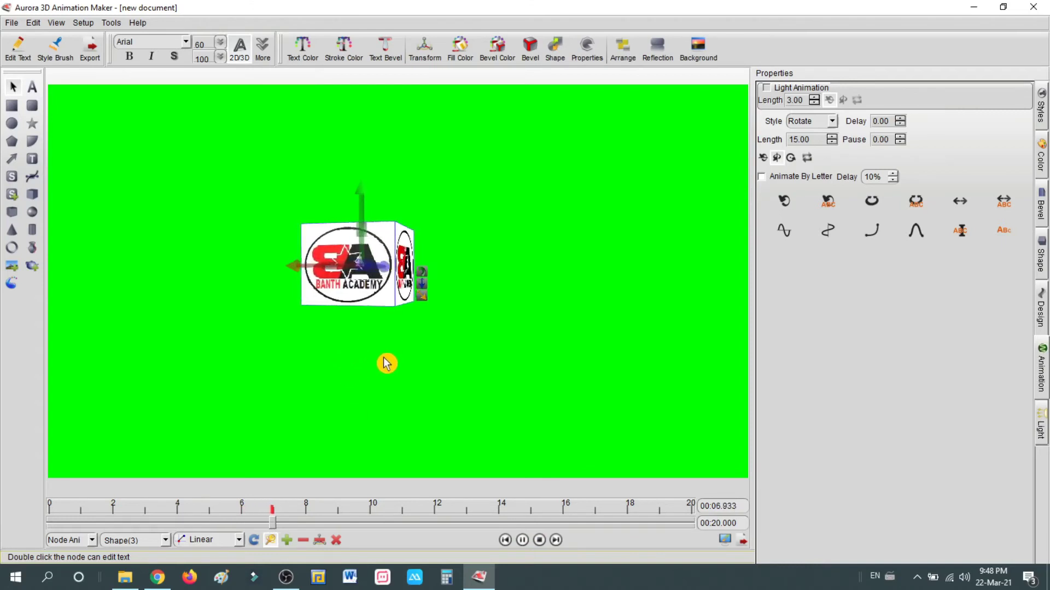
pyautogui.press('space')
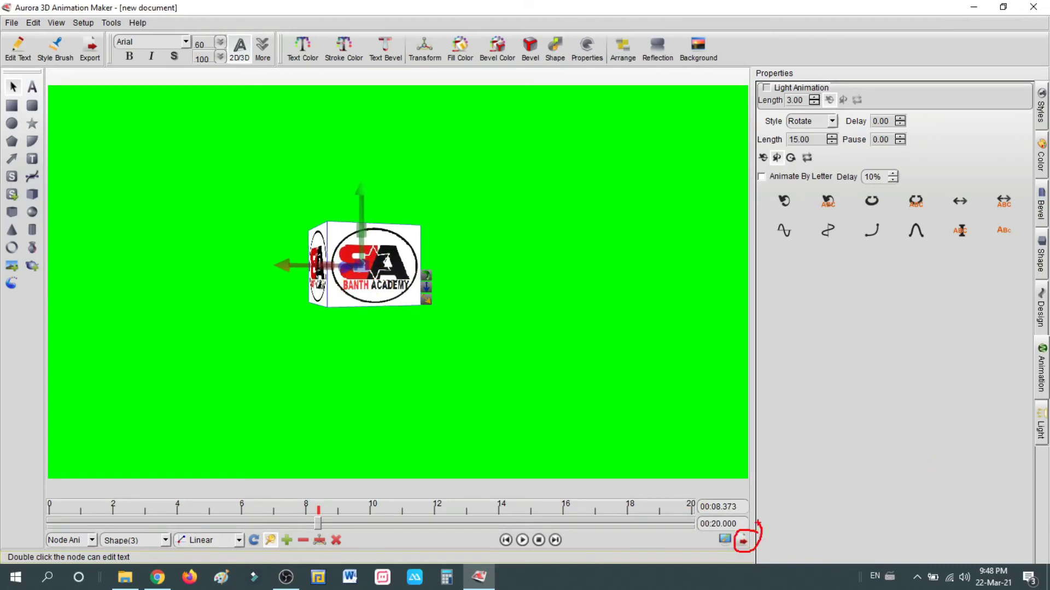
# Step: Review export settings, keeping hardware antialiasing and the 1024 x 576 export size
pyautogui.click(742, 541)
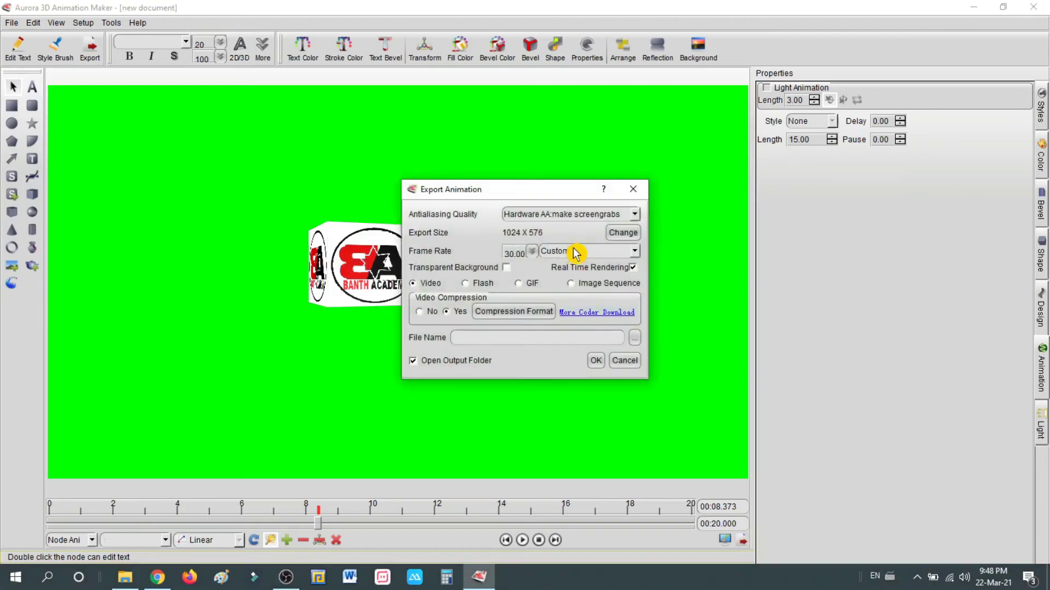
pyautogui.click(635, 216)
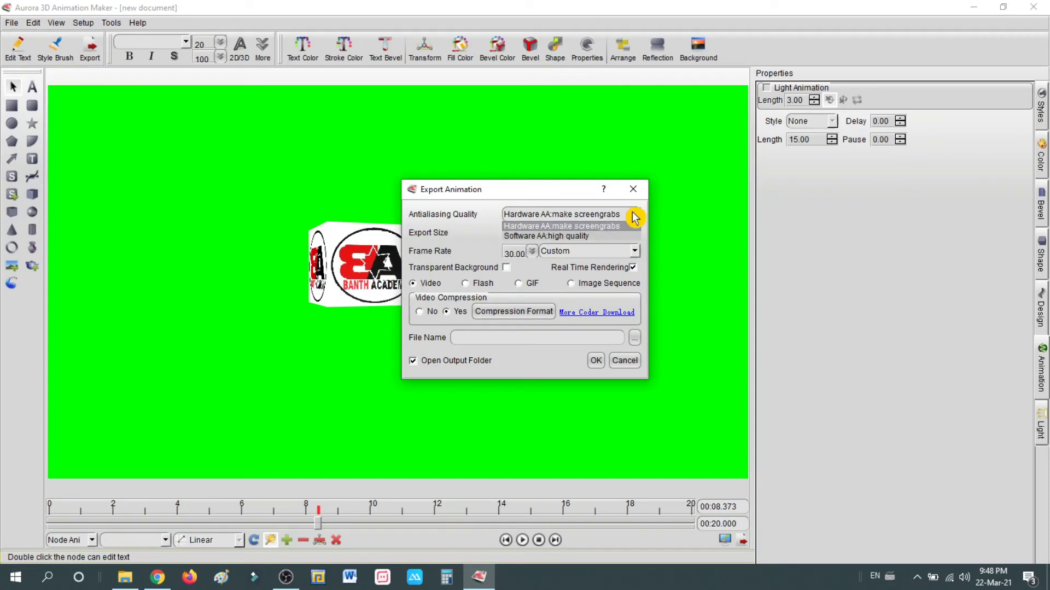
pyautogui.click(634, 217)
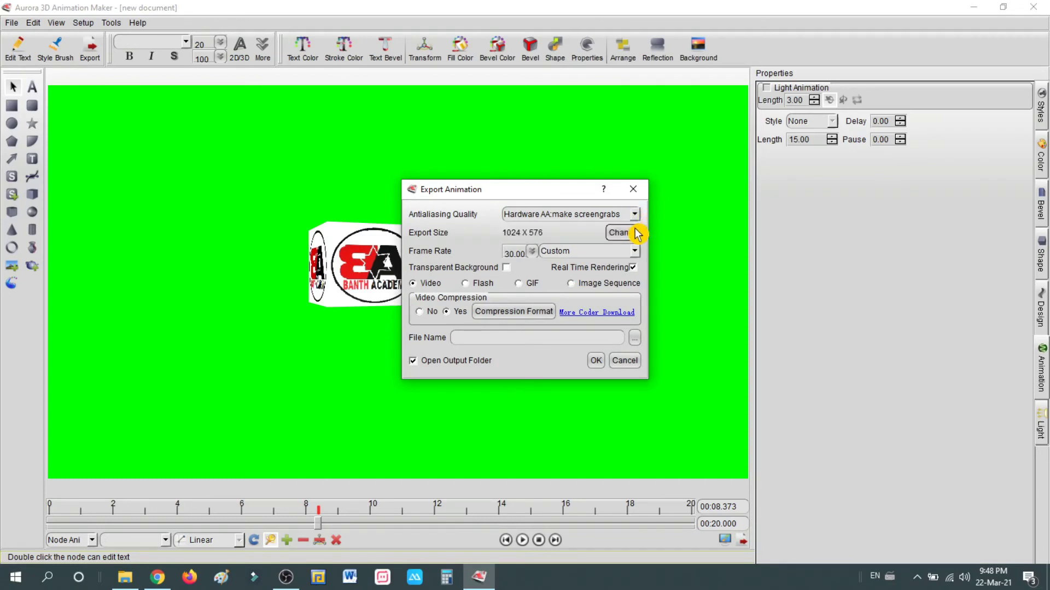
pyautogui.click(629, 234)
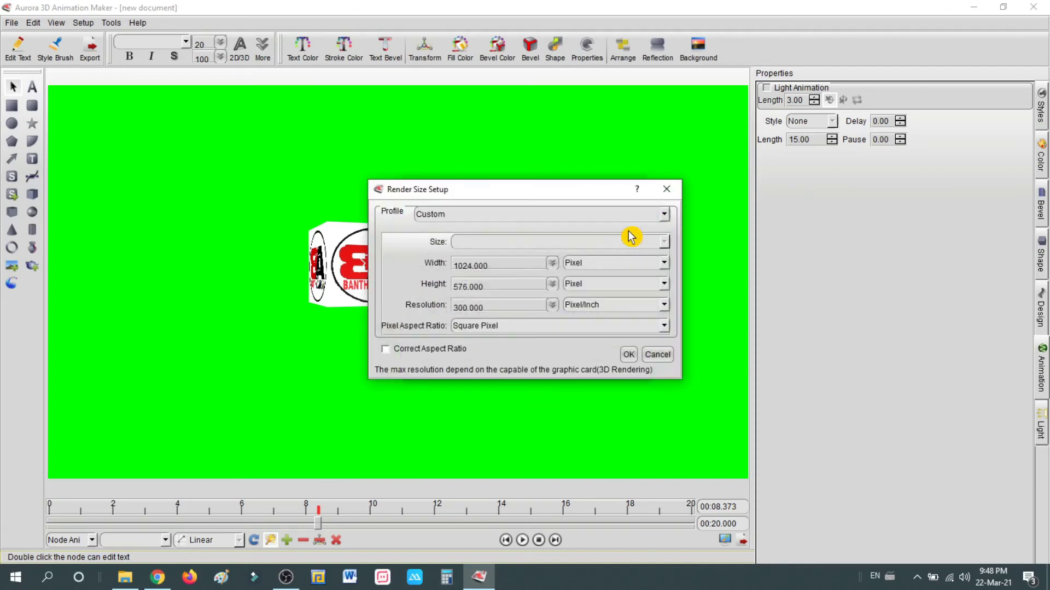
pyautogui.click(552, 266)
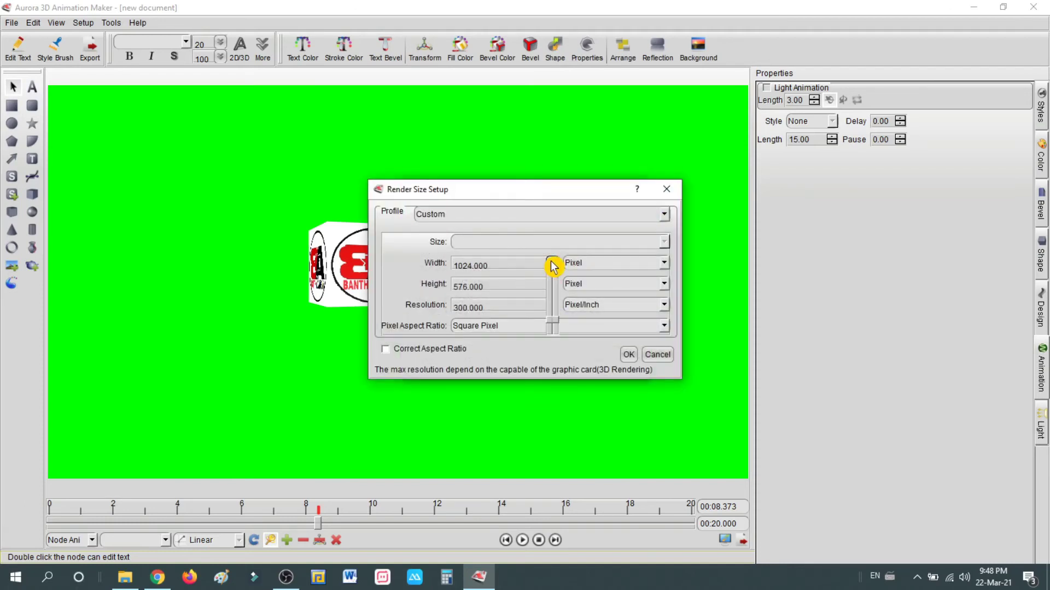
pyautogui.moveTo(553, 321)
pyautogui.mouseDown()
pyautogui.moveTo(555, 340)
pyautogui.moveTo(556, 316)
pyautogui.mouseUp()
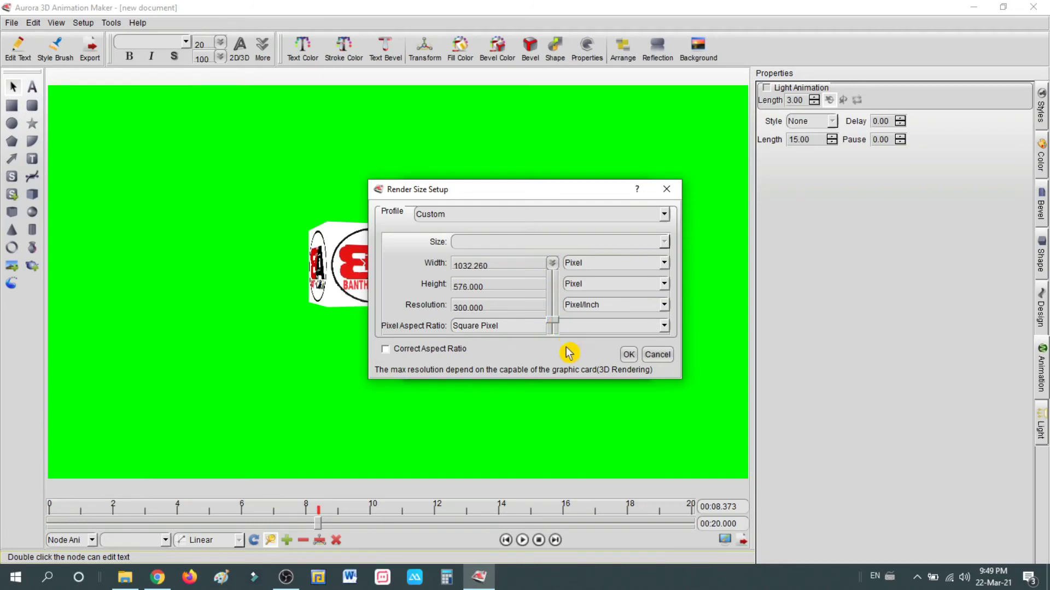
pyautogui.click(657, 357)
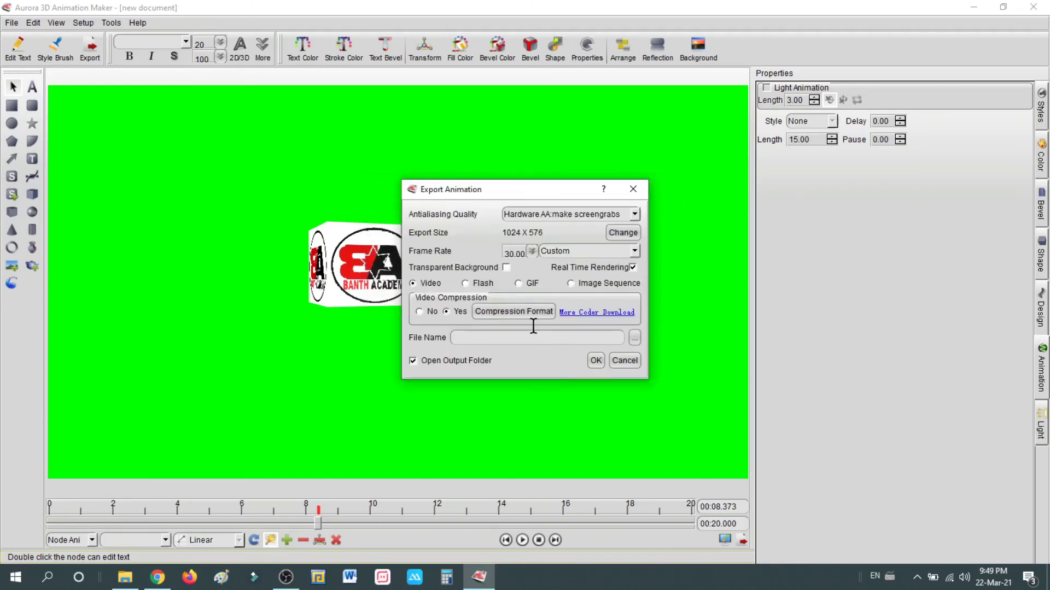
# Step: Set the export file to 1.avi on the Desktop with the avi file type
pyautogui.click(633, 340)
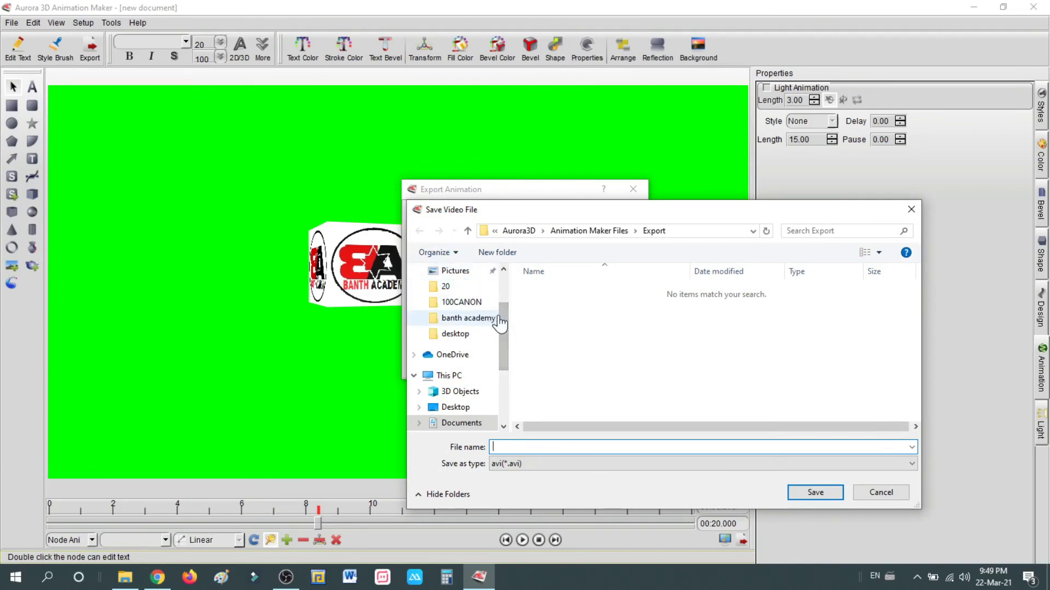
pyautogui.moveTo(499, 323); pyautogui.dragTo(501, 288)
pyautogui.click(456, 298)
pyautogui.write('1')
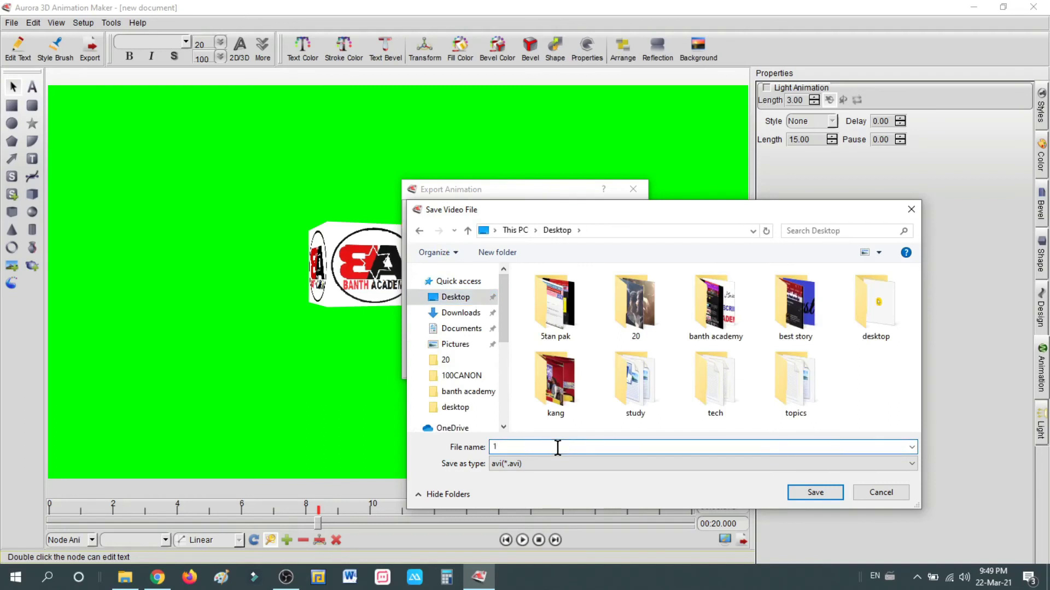
pyautogui.click(563, 463)
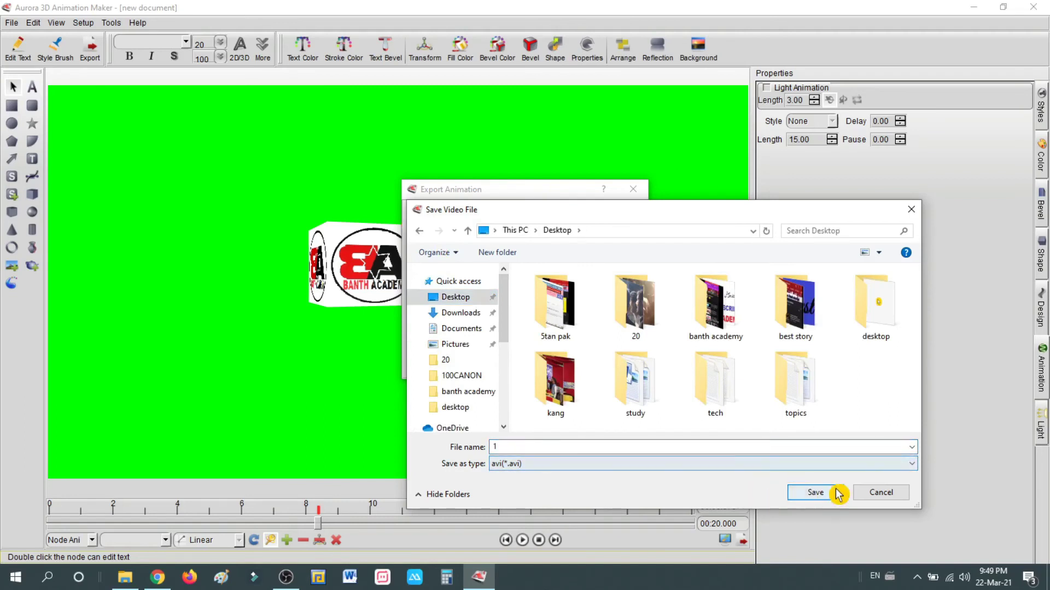
pyautogui.click(824, 495)
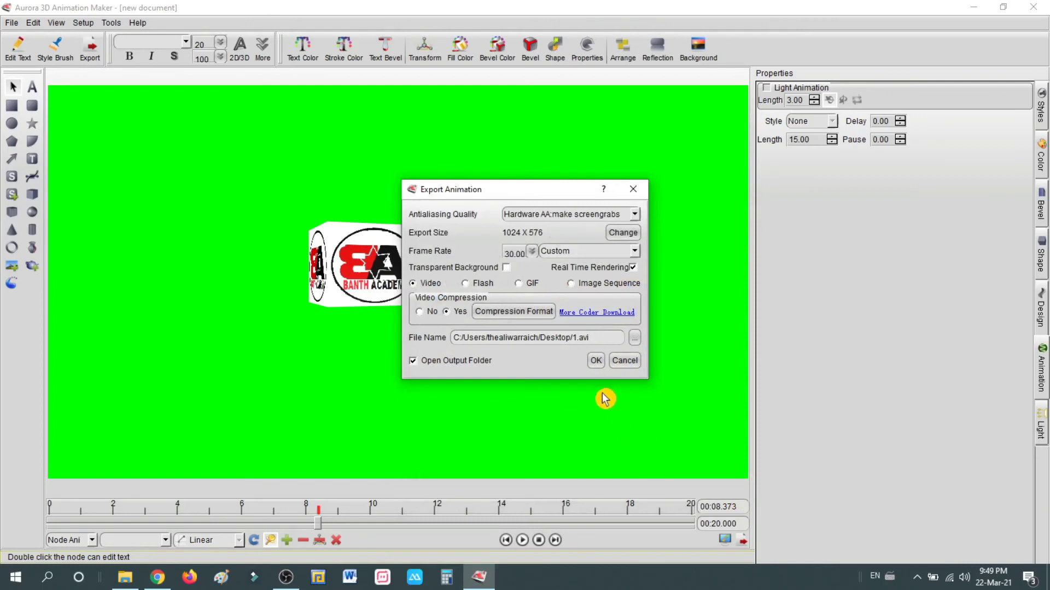
# Step: Confirm the Export Animation settings to render the rotating logo cube to an AVI video
pyautogui.click(596, 362)
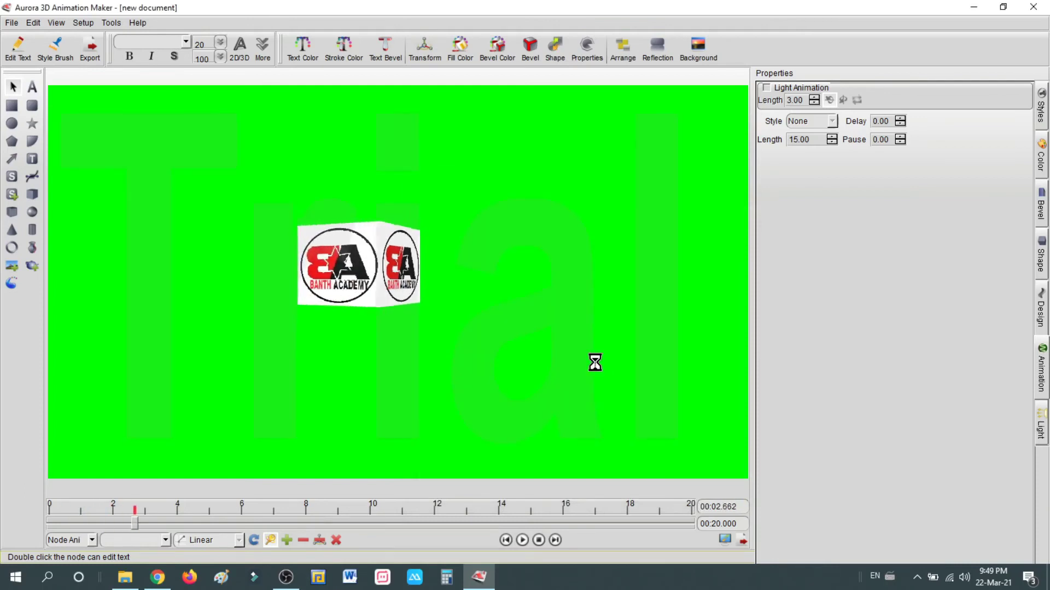